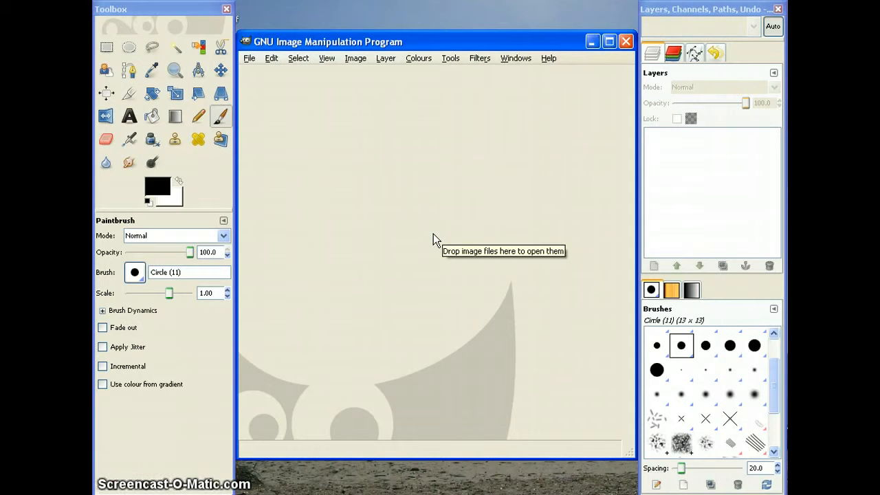
- Start a new image and set its size to 500 × 500 pixels
left_click(416, 229)
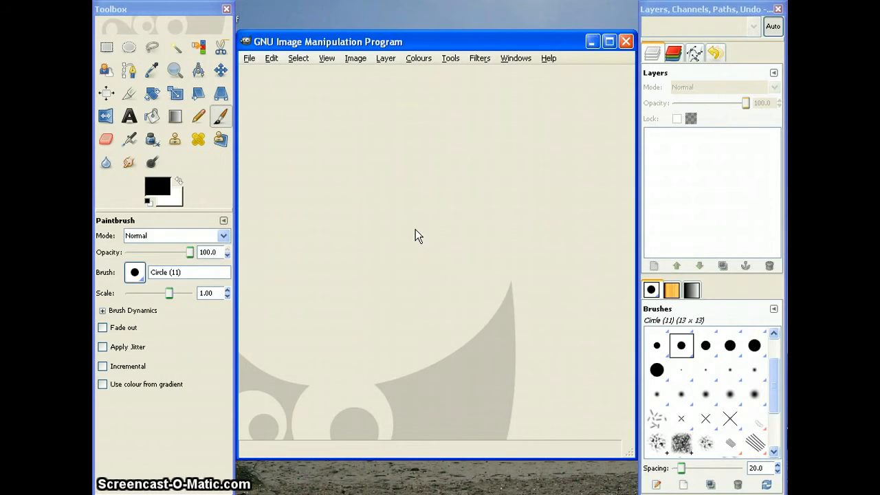
key("ctrl+n")
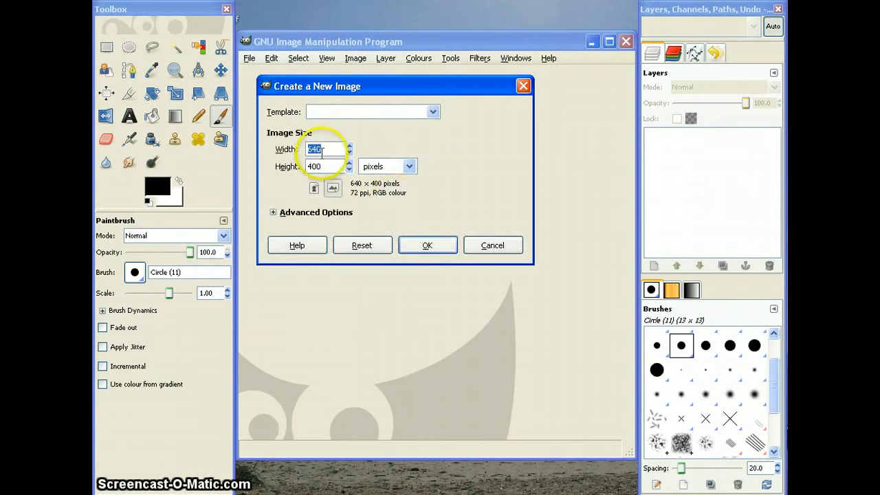
type("500")
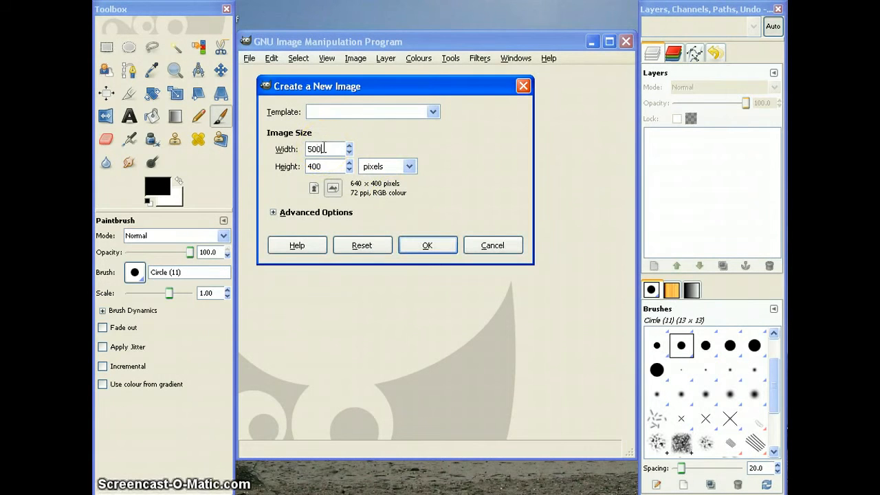
key("Tab")
type("50")
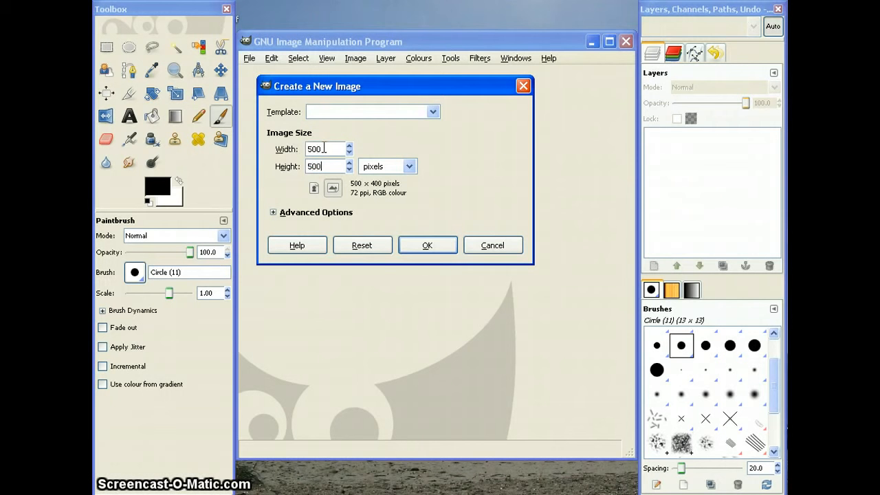
key("Tab")
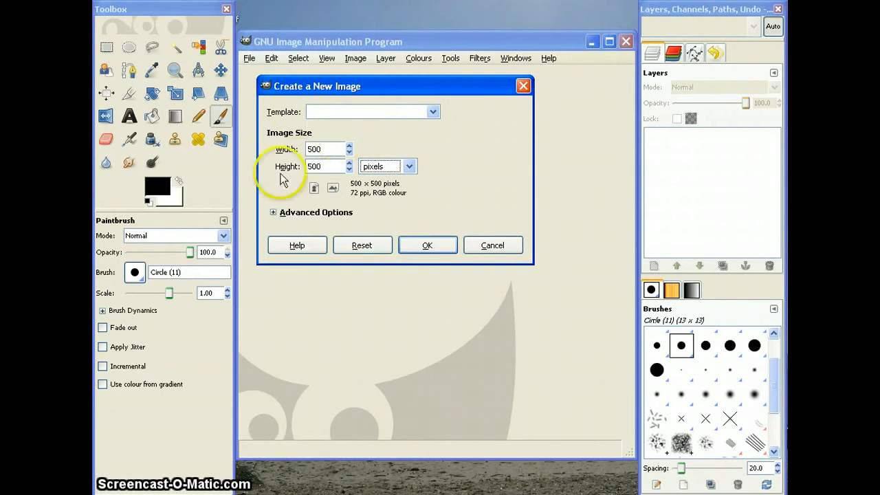
- Set the new image's fill to White in the advanced options and create the image
left_click(274, 213)
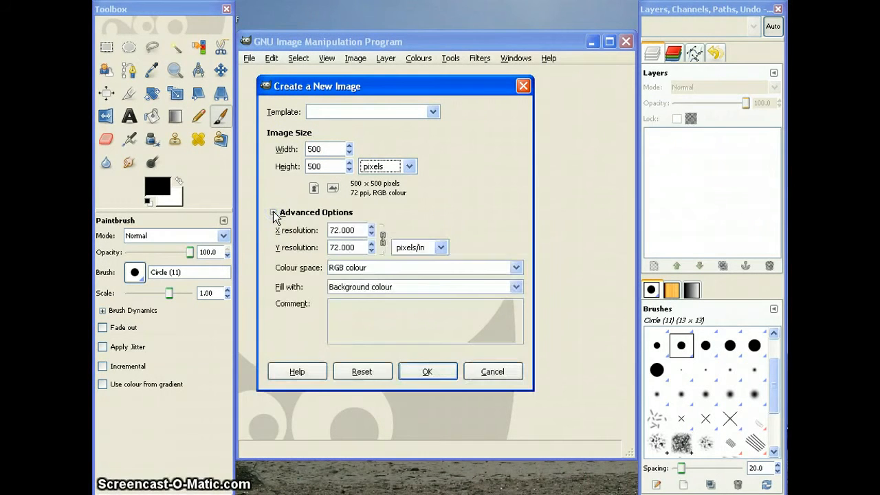
left_click(411, 288)
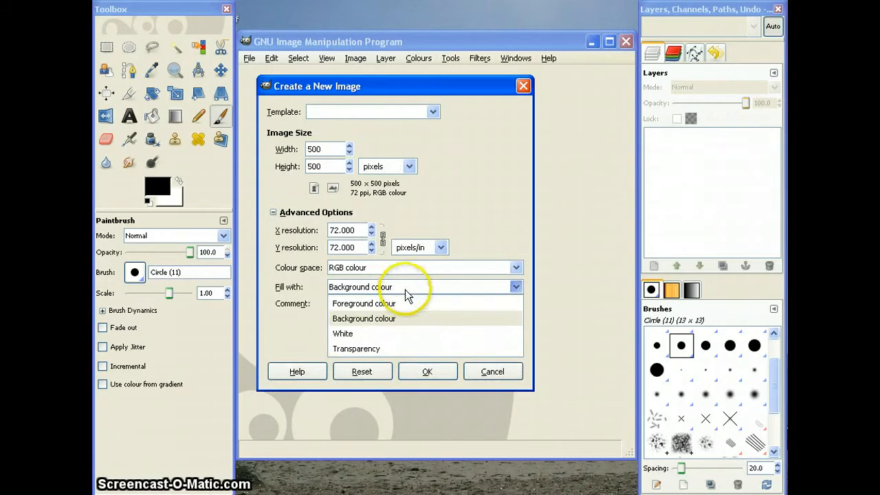
left_click(342, 334)
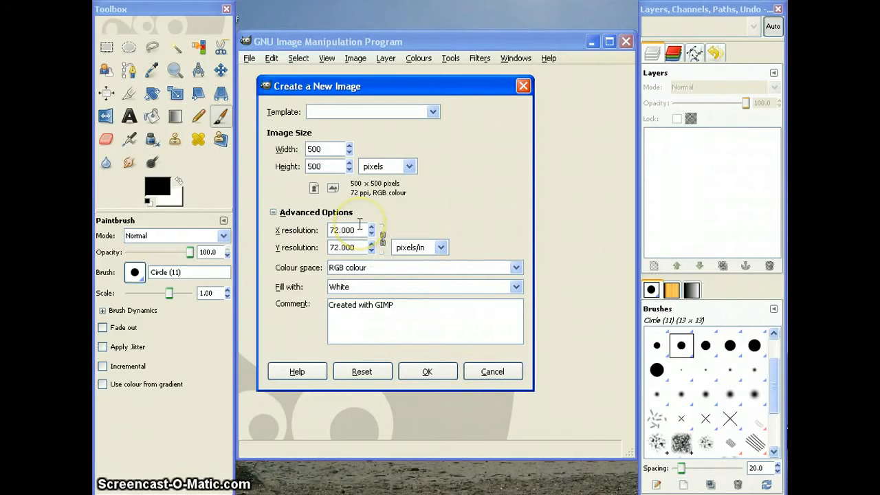
left_click(426, 371)
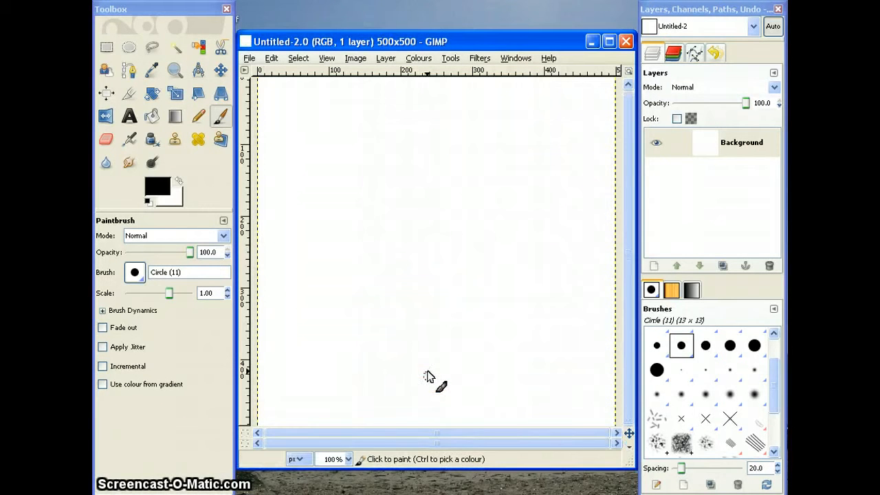
- Add a text layer in the canvas's upper part reading "TEXT" and "HERE" on two lines
left_click(129, 117)
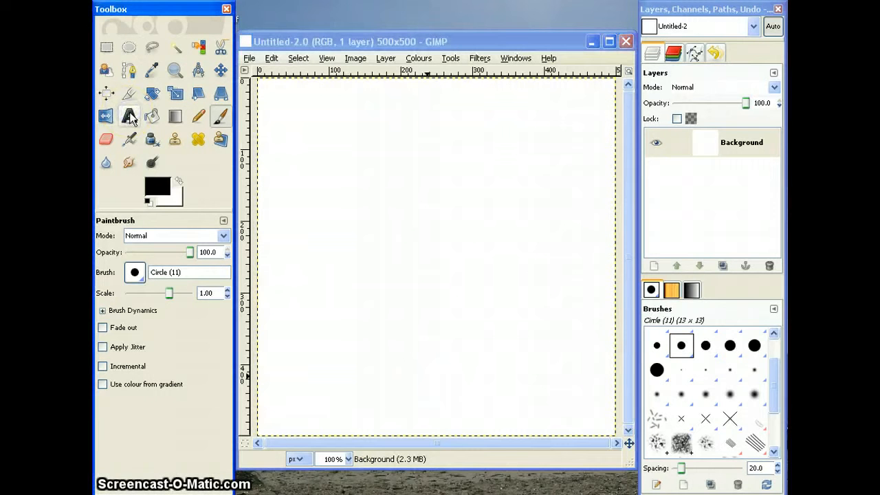
left_click(311, 152)
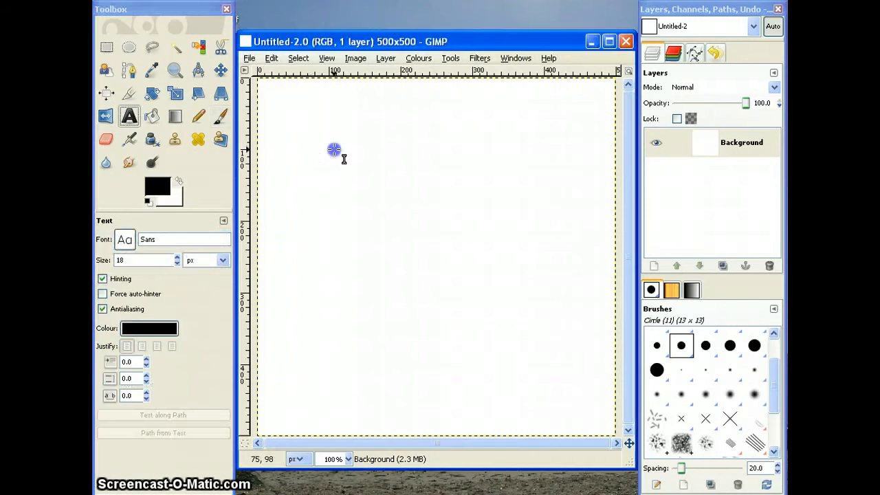
left_click(334, 149)
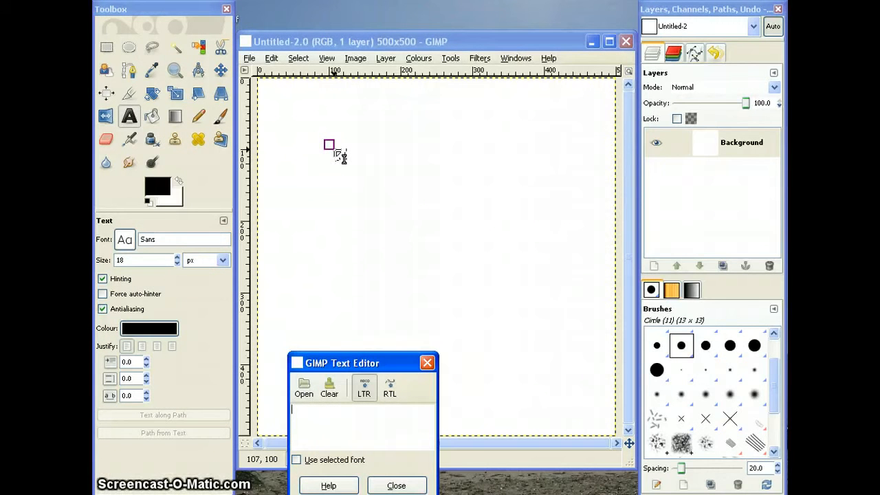
left_click(333, 428)
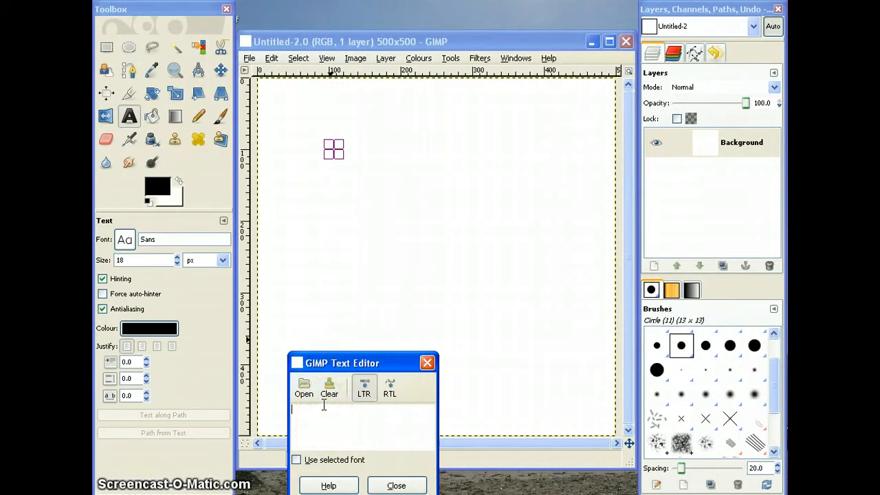
type("T")
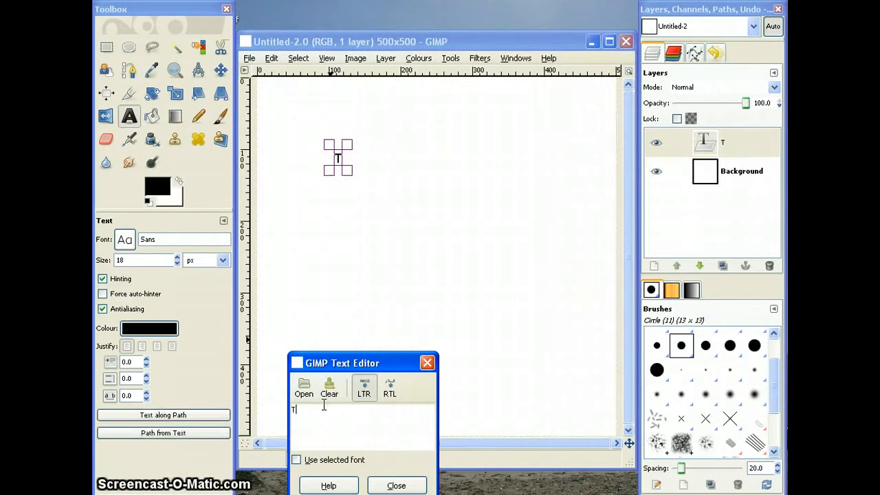
type("EXT ")
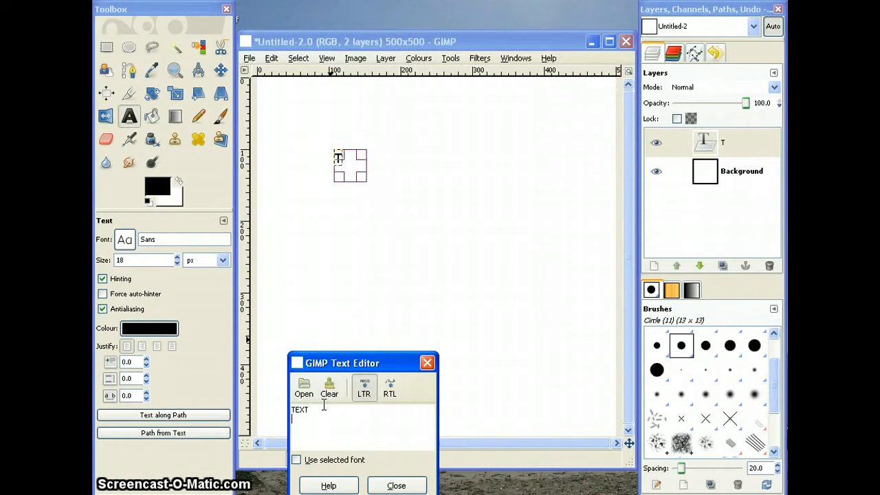
type("HERE")
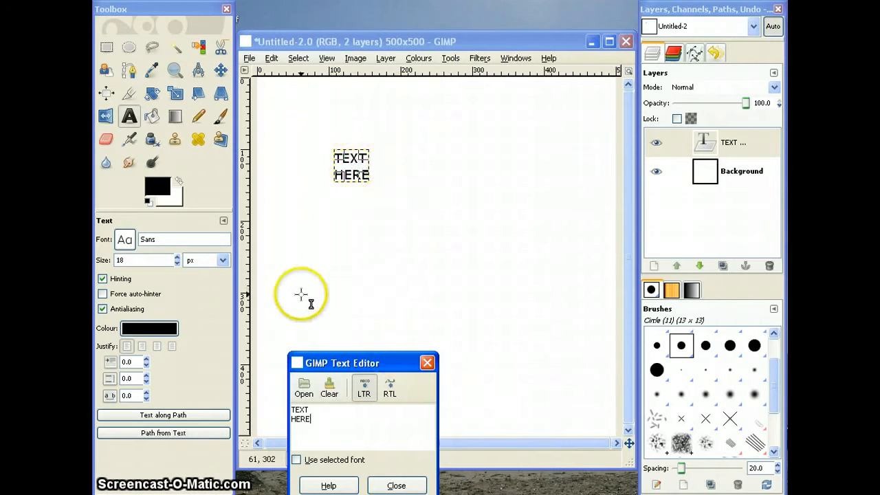
- Enlarge the "TEXT HERE" text to 92 px and set its justification to centred
left_click(177, 257)
left_click(177, 257)
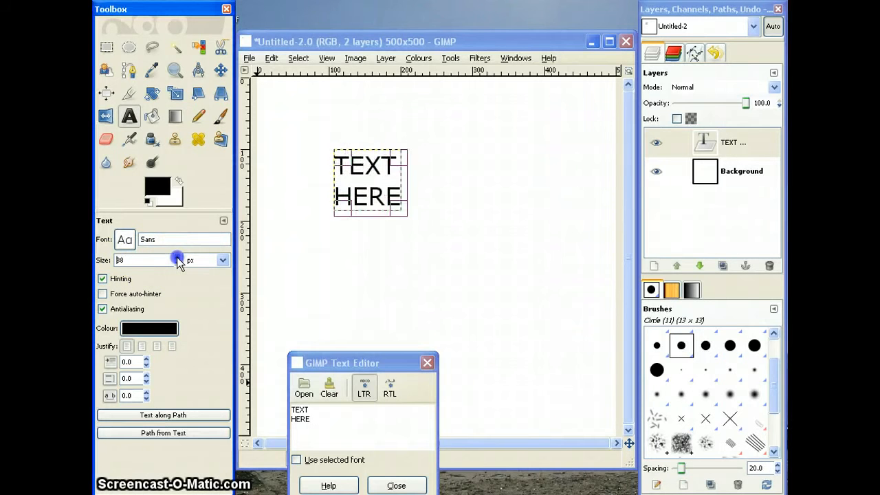
left_click(178, 257)
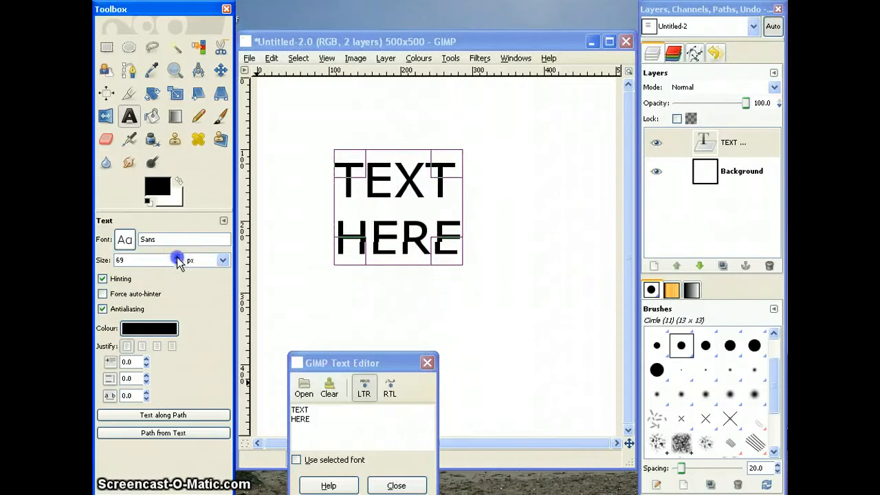
left_click(178, 258)
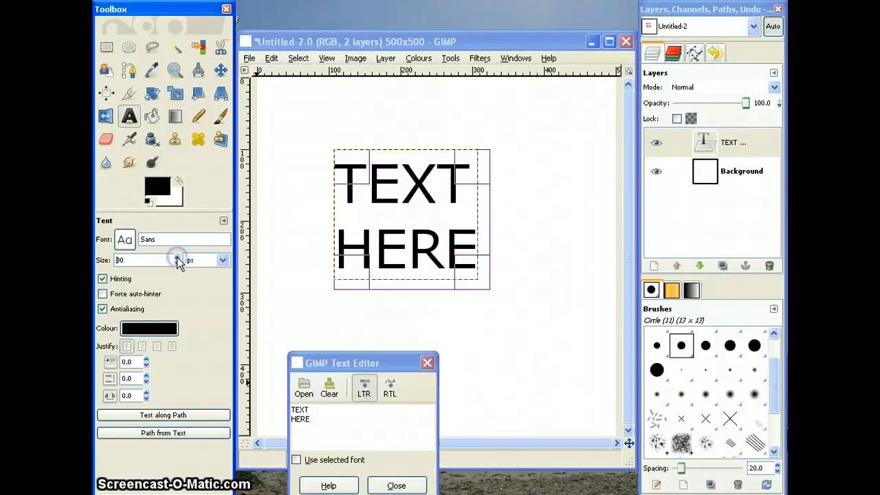
left_click(177, 258)
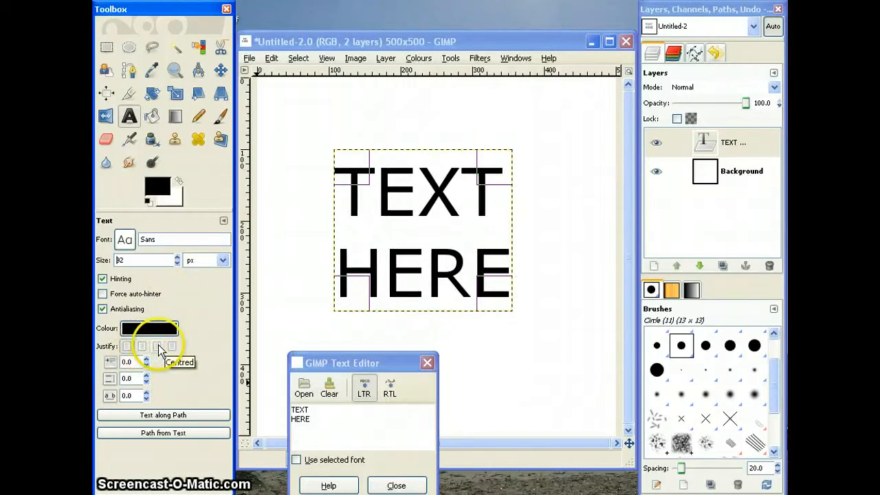
left_click(158, 346)
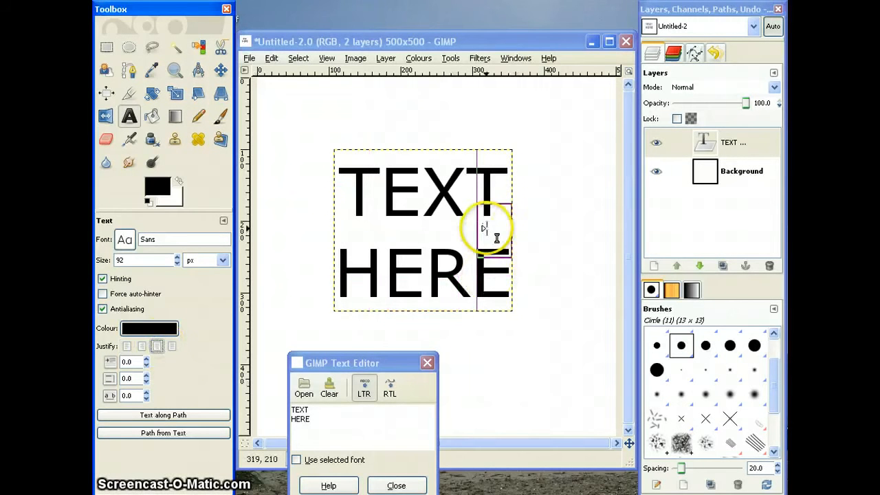
- Widen the "TEXT HERE" text box to the full canvas width and move it up near the canvas's upper edge
left_click_drag(485, 228, 592, 234)
left_click_drag(362, 227, 278, 227)
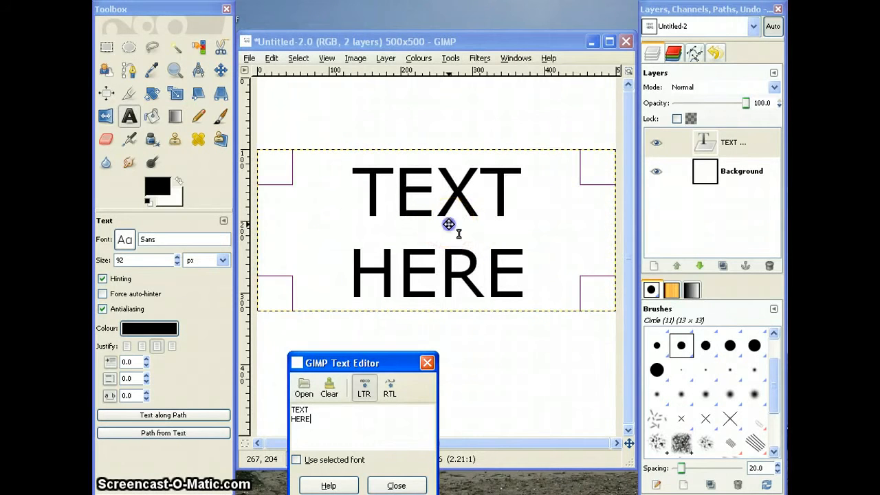
left_click_drag(449, 225, 449, 173)
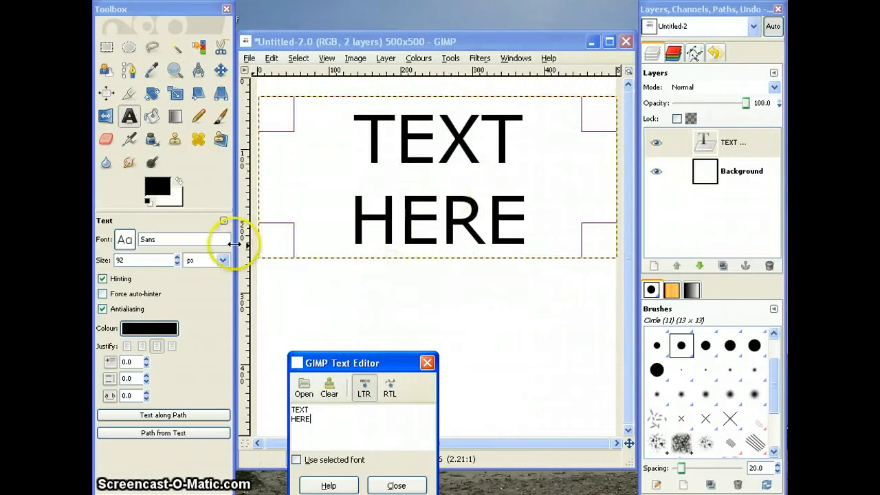
- Change the font of the "TEXT HERE" text to Stencil
left_click(123, 239)
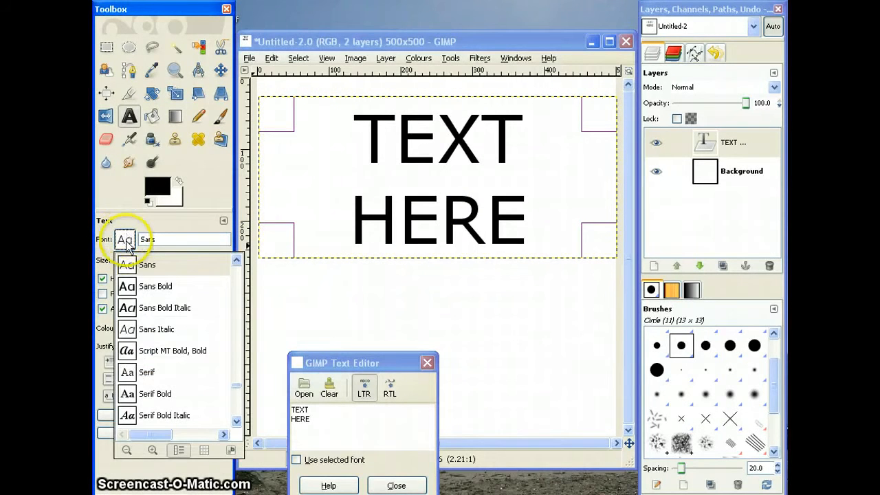
left_click(236, 422)
left_click(236, 422)
left_click(236, 422)
left_click(237, 423)
left_click(237, 422)
left_click(237, 422)
left_click(237, 423)
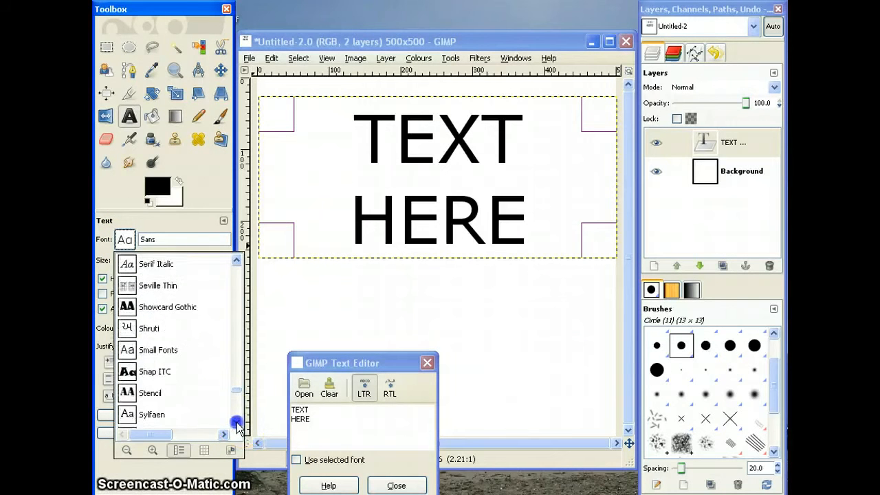
left_click(236, 423)
left_click(237, 424)
left_click(236, 423)
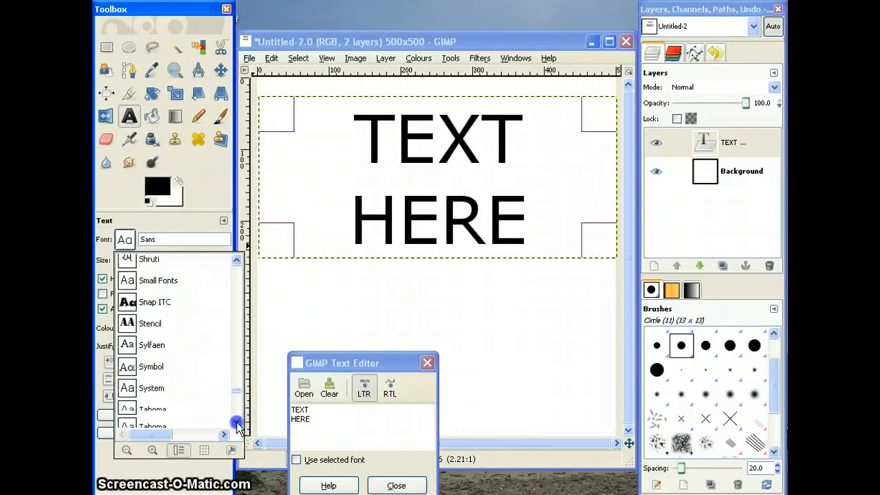
left_click(137, 323)
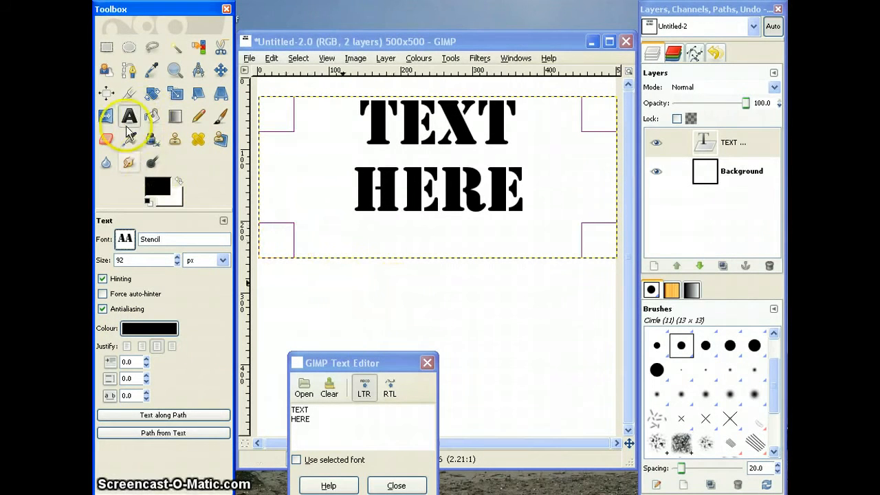
- Add a second text layer reading "logo" in the lower part of the canvas
left_click(474, 320)
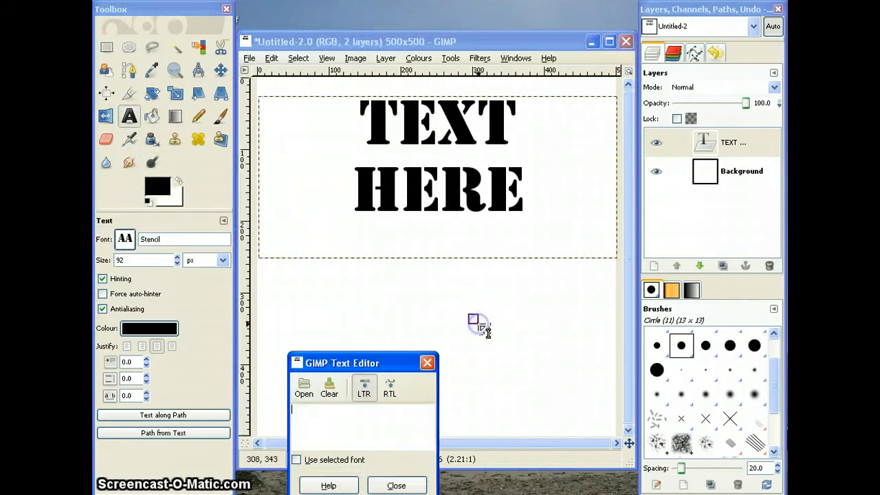
left_click(344, 363)
left_click(342, 424)
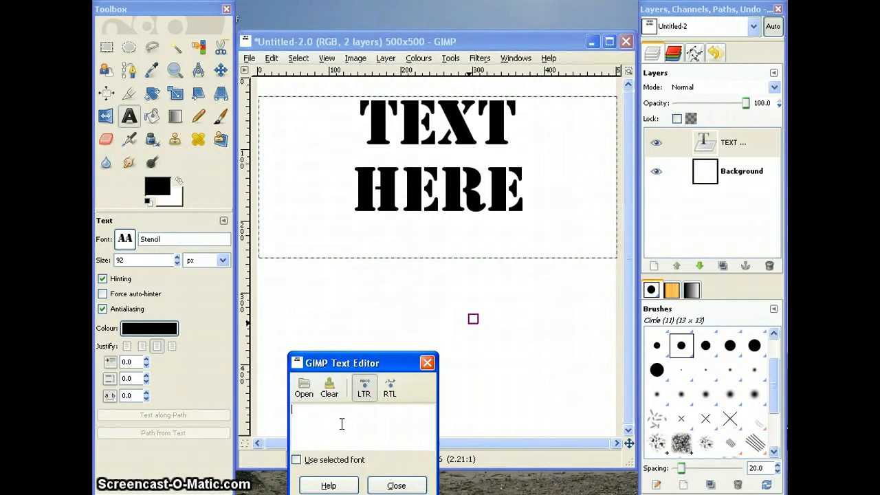
type("logo")
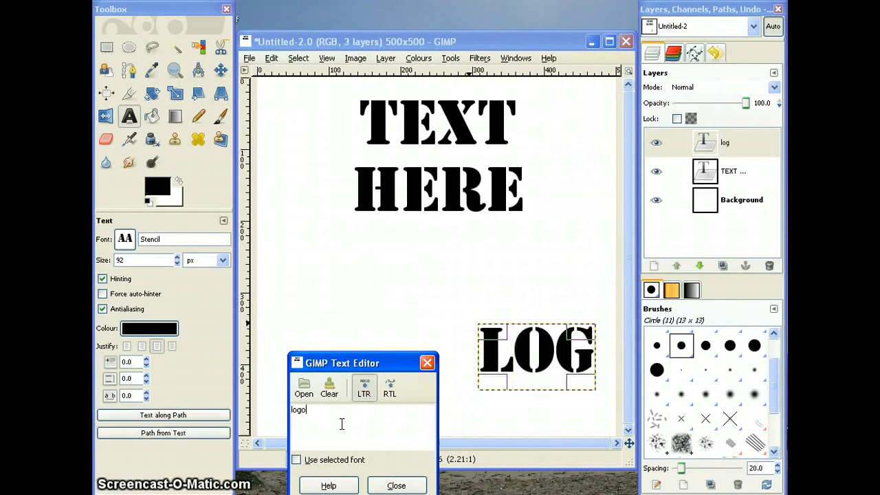
- Change the font of the "logo" text to Tahoma
left_click(196, 342)
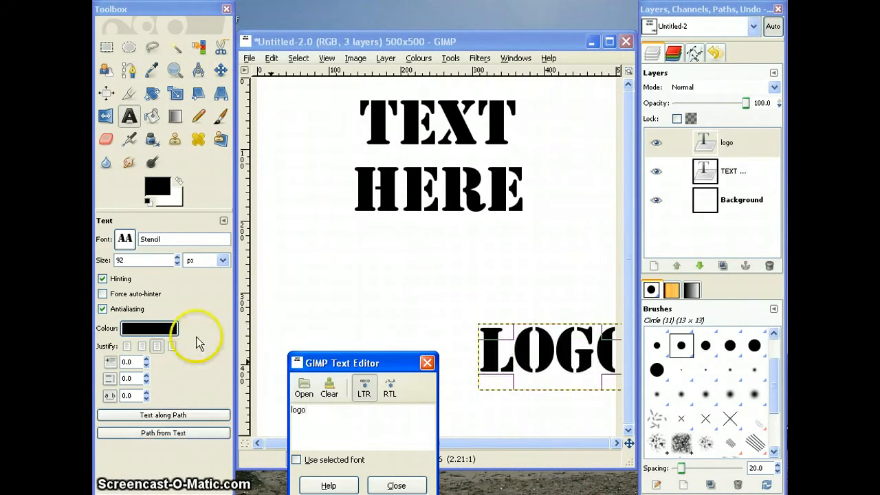
left_click(125, 240)
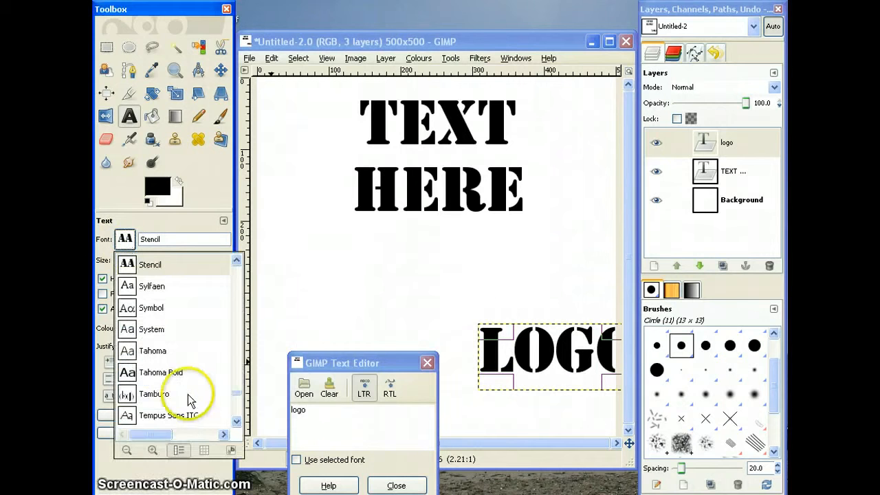
left_click(154, 351)
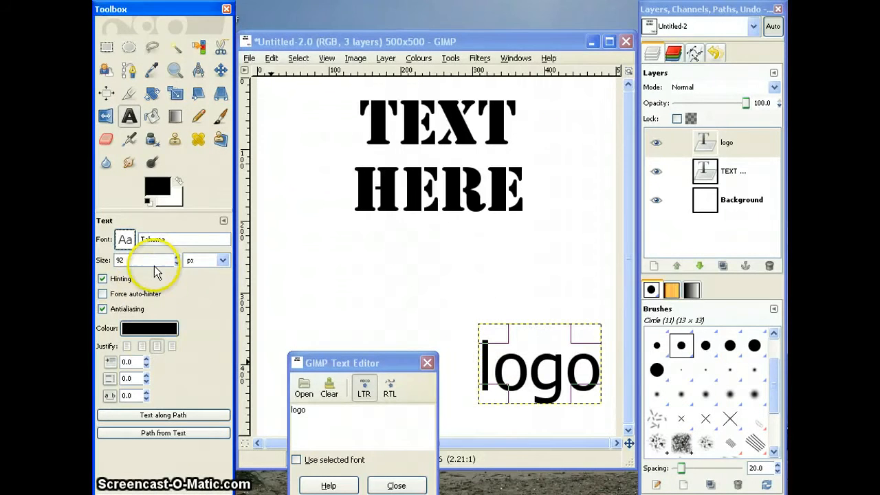
- Enlarge the "logo" text to 196 px and move it fully onto the canvas beneath "TEXT HERE"
left_click(177, 257)
left_click_drag(177, 257, 177, 257)
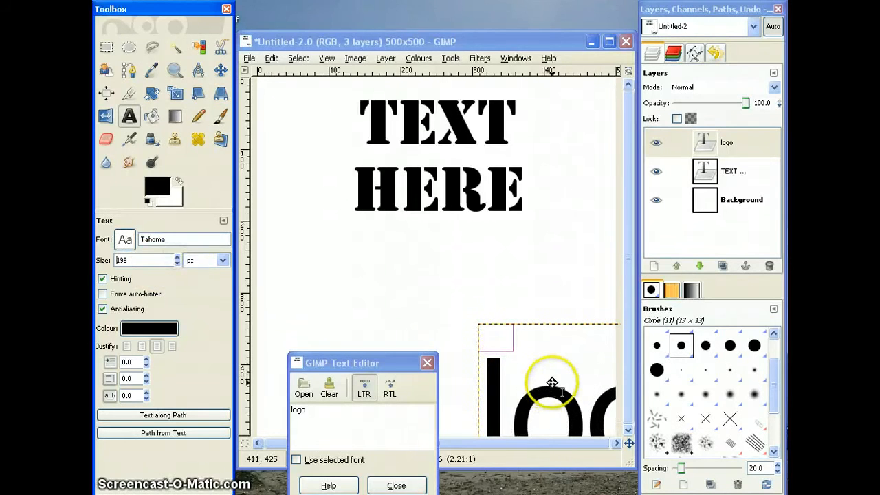
left_click_drag(570, 393, 401, 306)
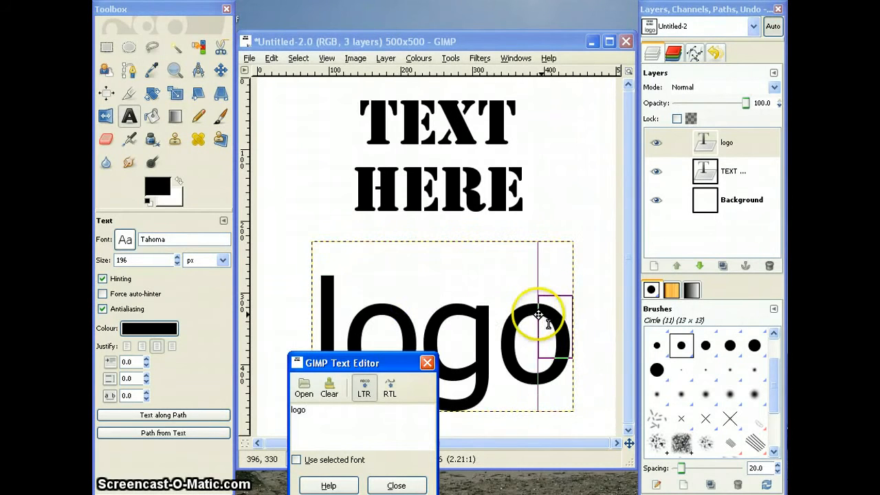
- Widen the "logo" text box to the full canvas width with centred justification and finish editing the text
left_click_drag(547, 314, 597, 315)
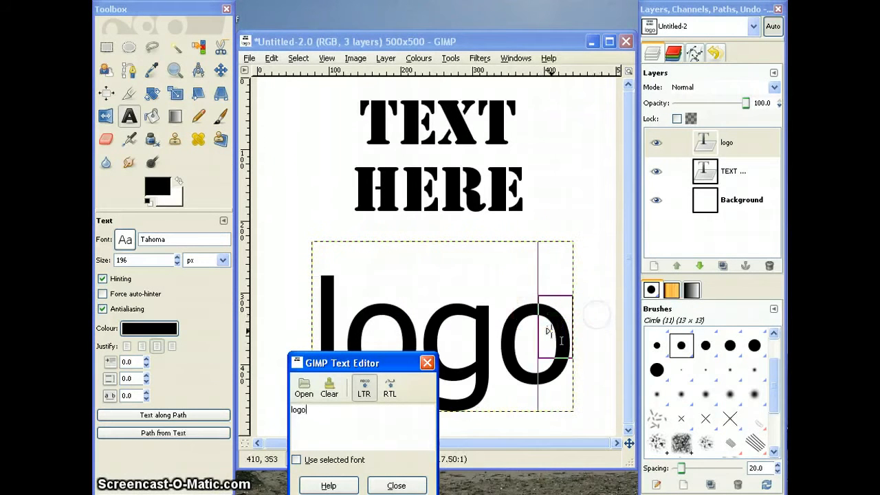
left_click_drag(548, 330, 599, 327)
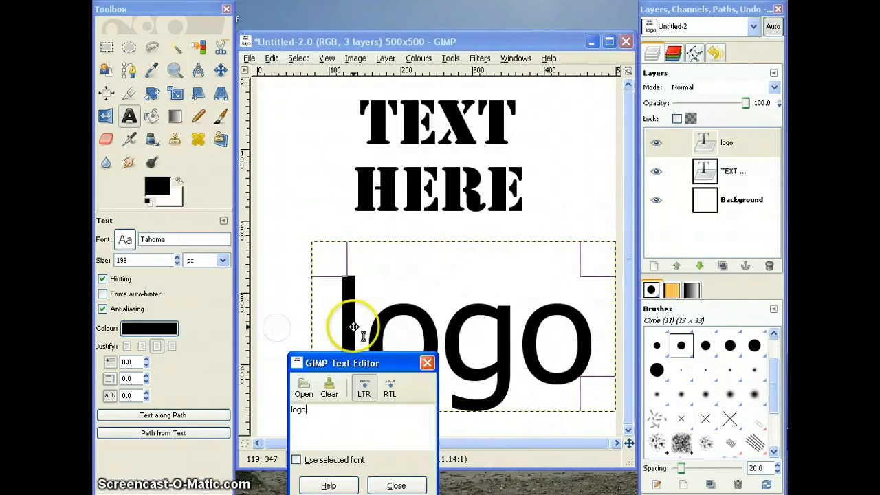
left_click_drag(330, 327, 285, 321)
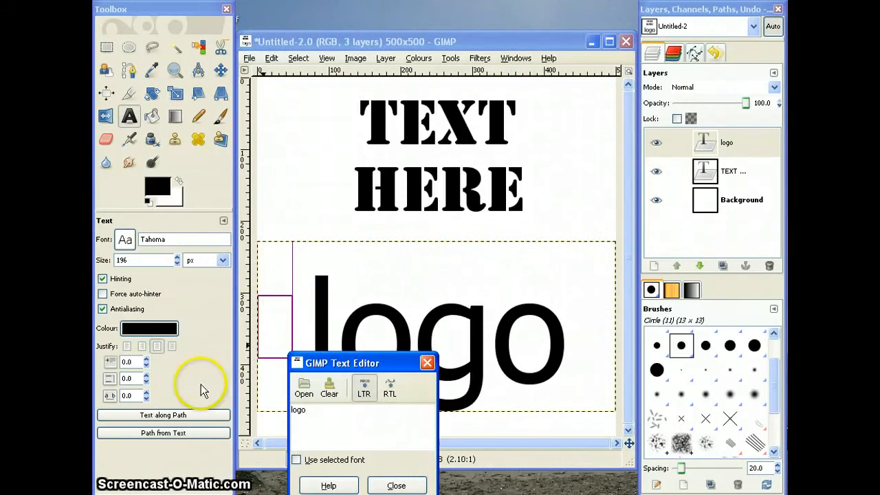
left_click(157, 348)
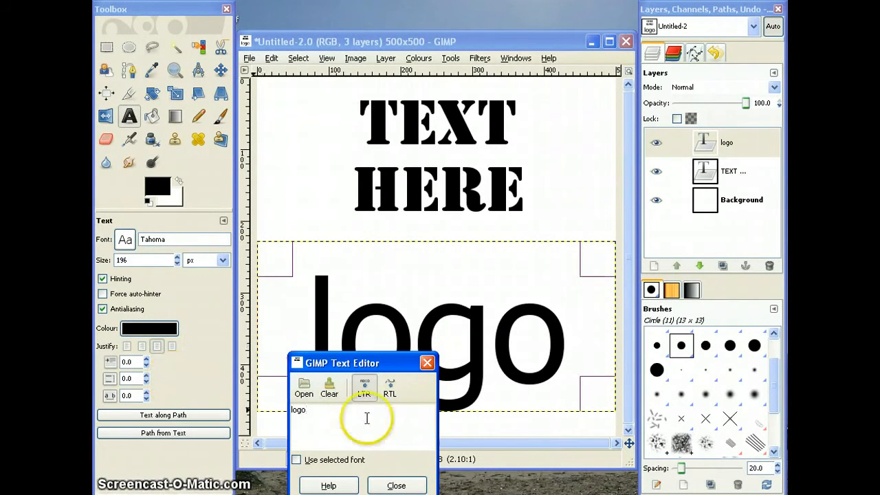
left_click(397, 486)
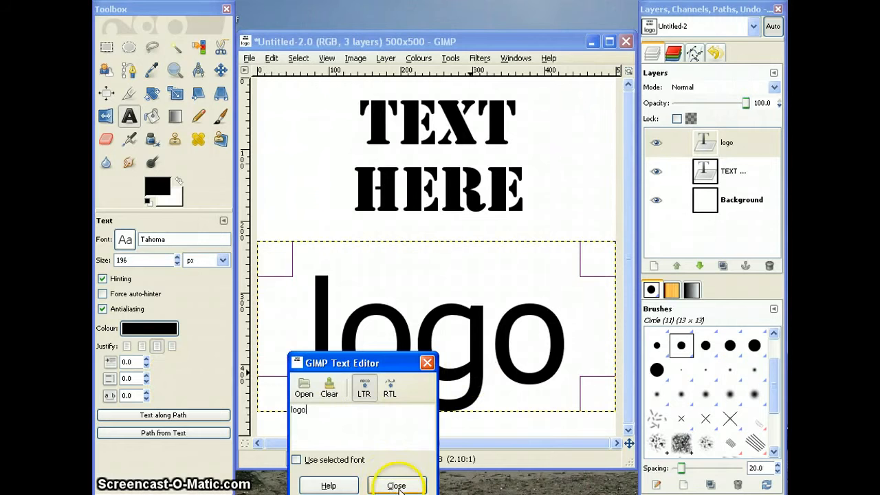
left_click(567, 194)
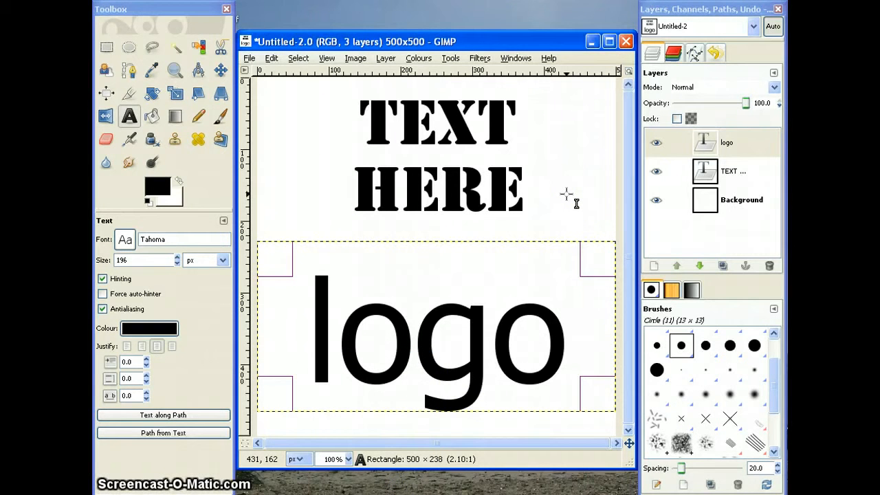
- Add a transparent 500 × 500 px layer and place it between the text layers and the Background
left_click(656, 200)
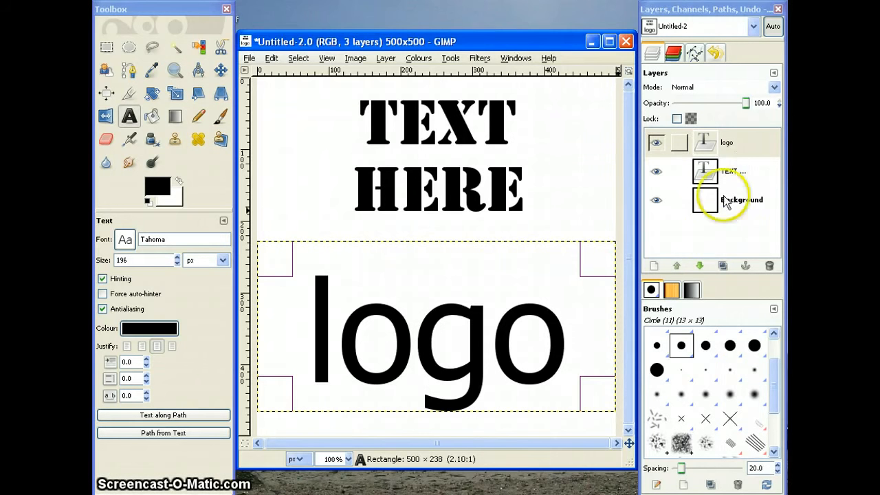
left_click(697, 237)
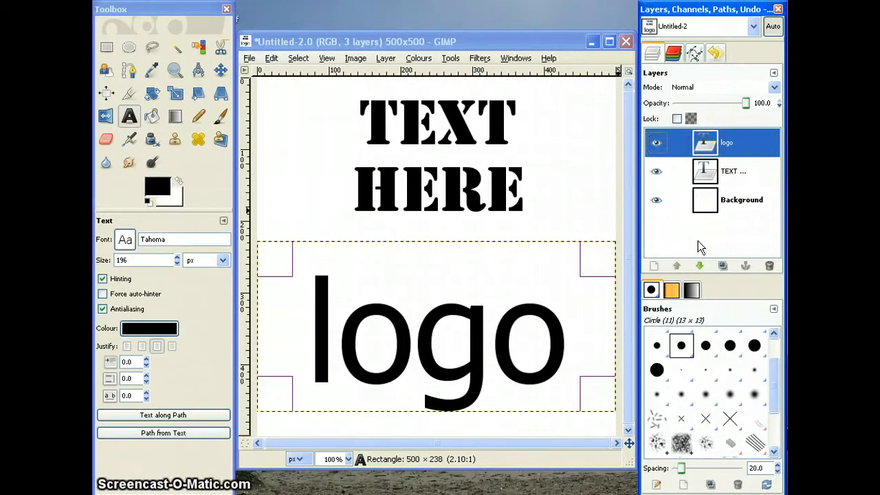
left_click(706, 243)
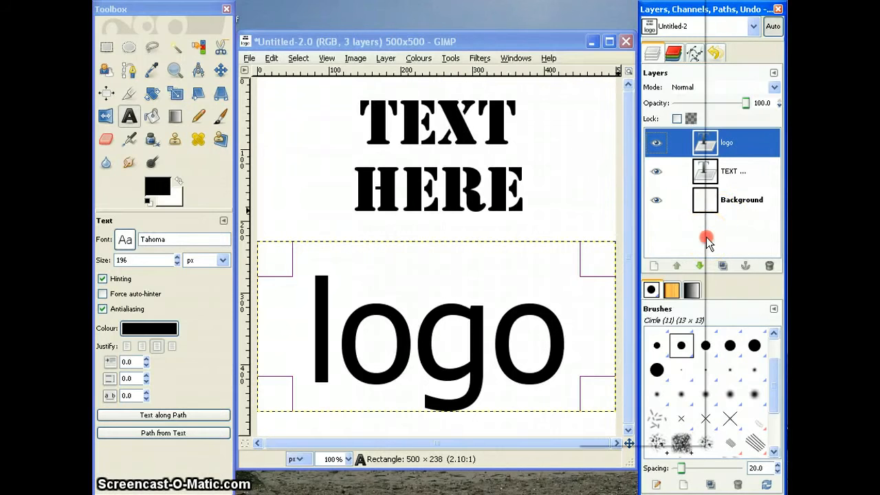
right_click(707, 240)
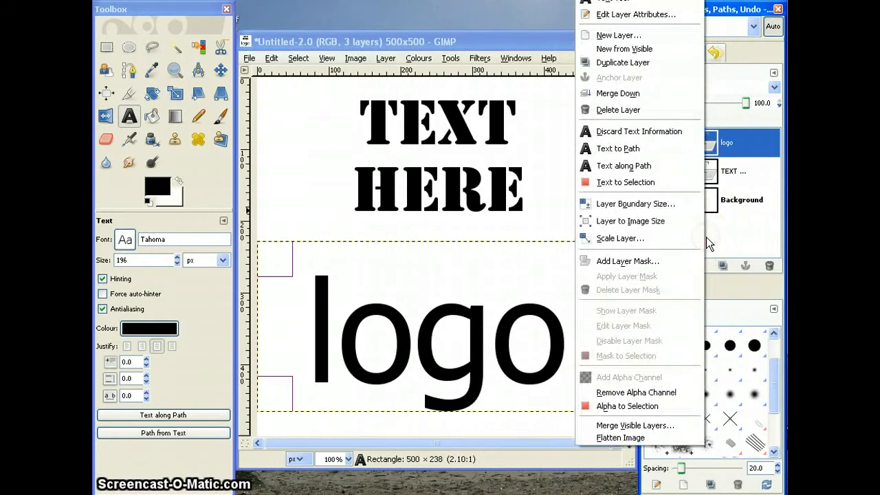
left_click(618, 35)
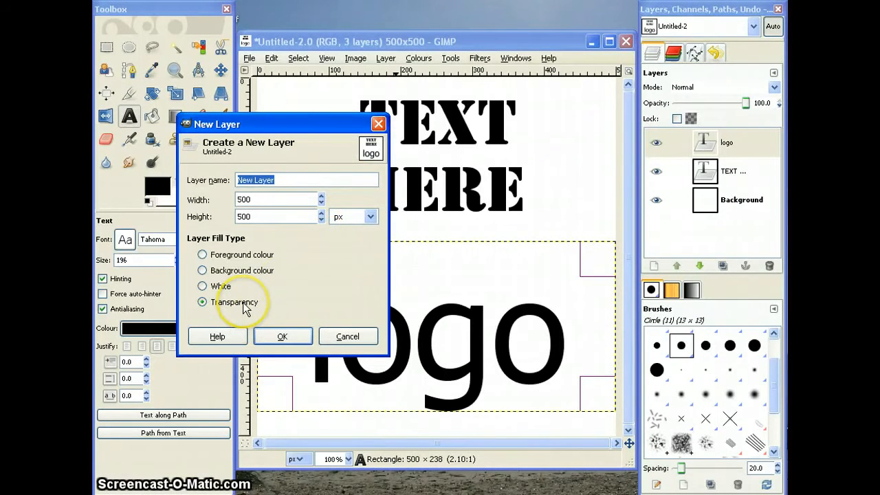
left_click(282, 336)
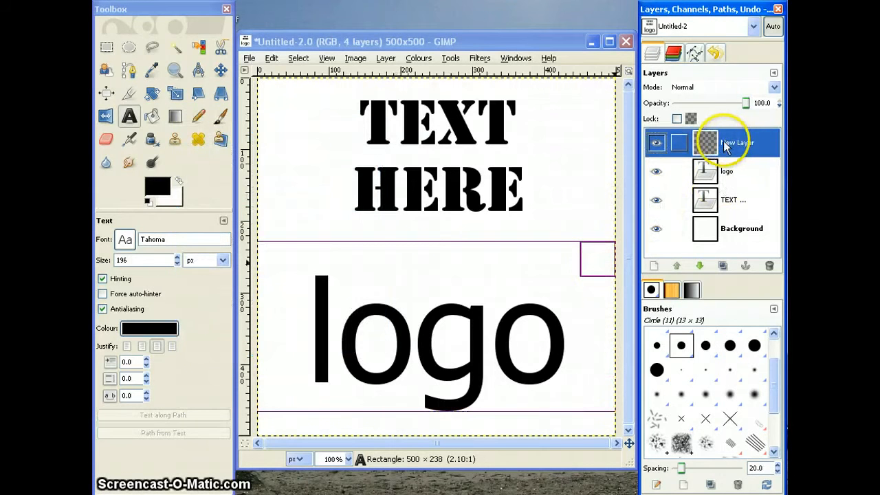
left_click_drag(726, 148, 703, 220)
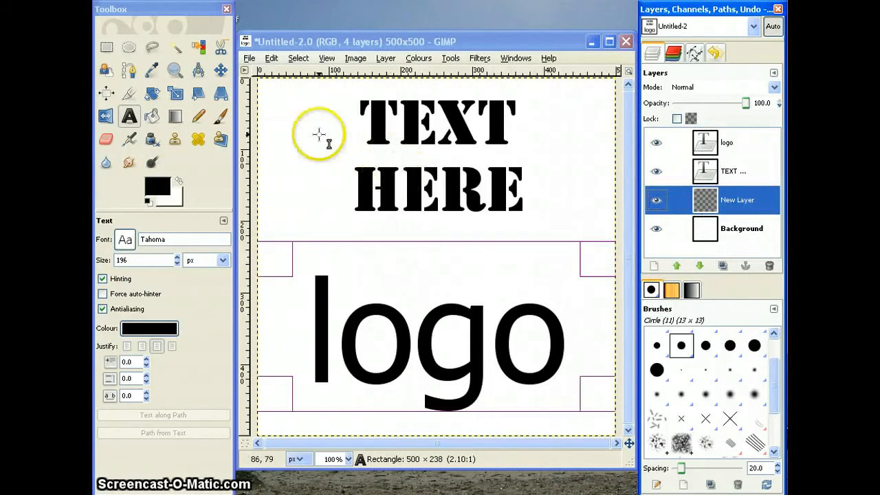
- Set up the Paintbrush with the Galaxy (AP) brush and a spacing of 1.0, undoing the test stroke made between the texts
left_click(220, 117)
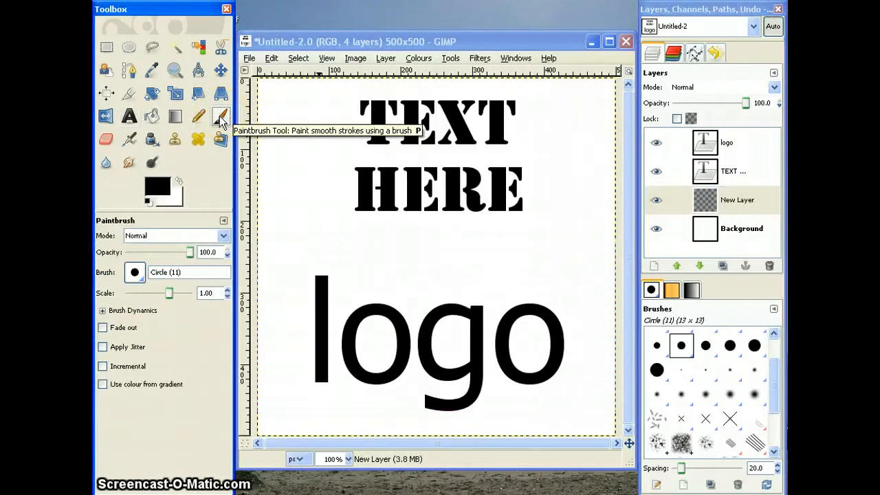
left_click(658, 443)
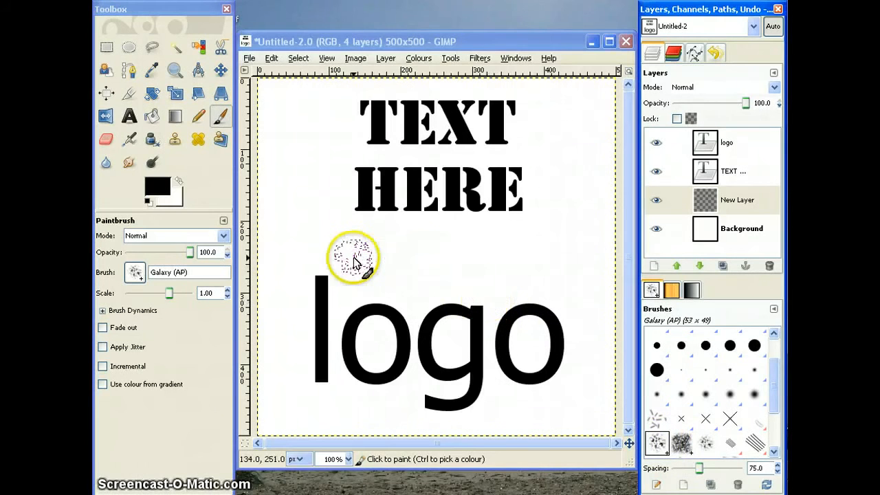
left_click_drag(354, 260, 505, 258)
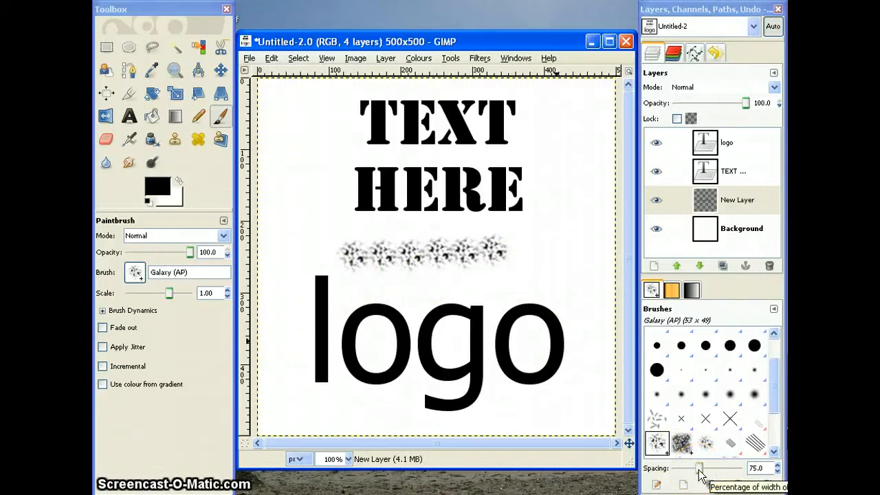
left_click_drag(699, 470, 667, 472)
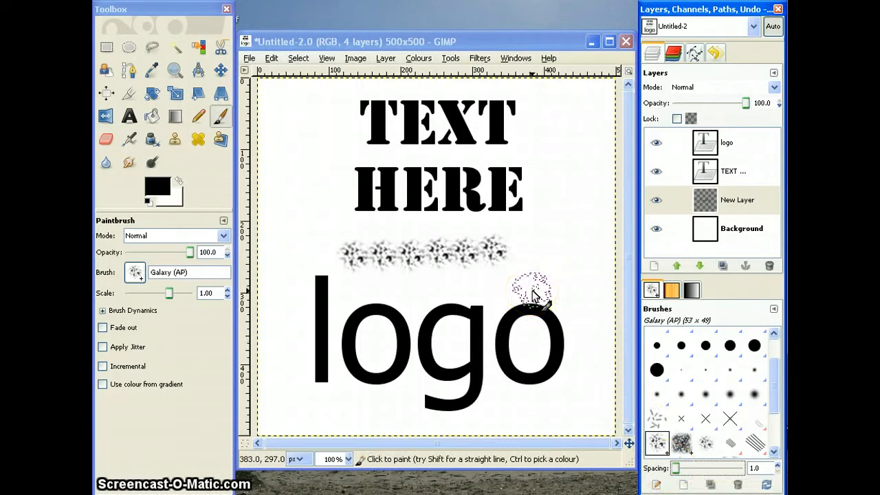
key("ctrl+z")
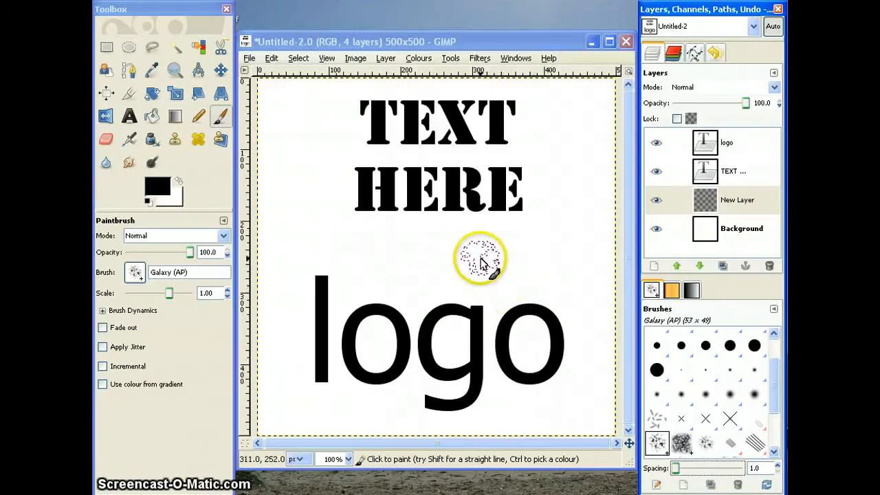
- Change the foreground colour to the dark red from the colour history
left_click(163, 189)
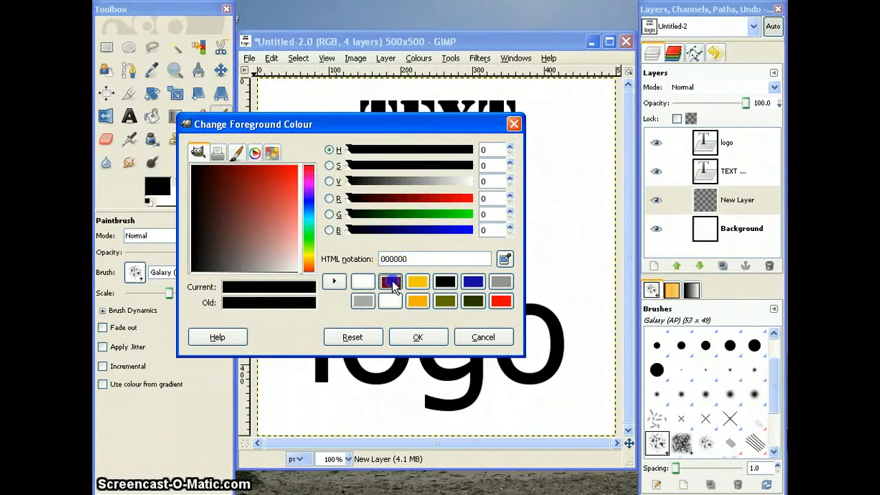
left_click(390, 282)
left_click(419, 338)
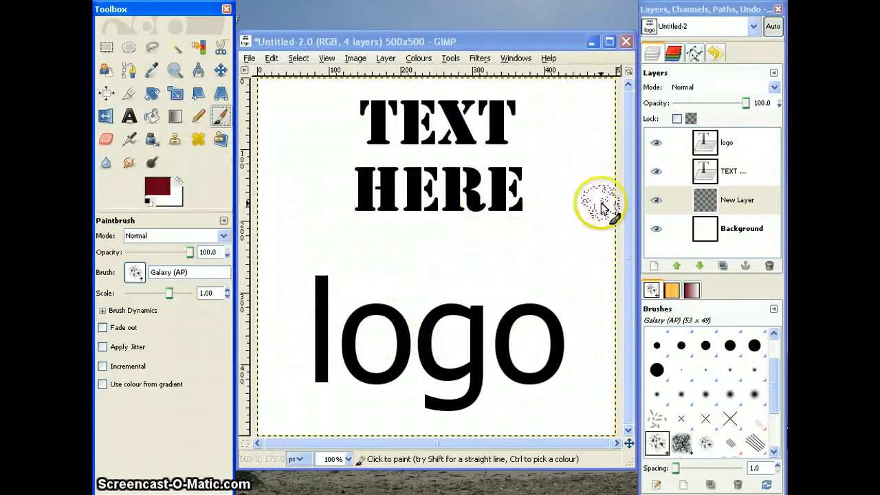
left_click(747, 206)
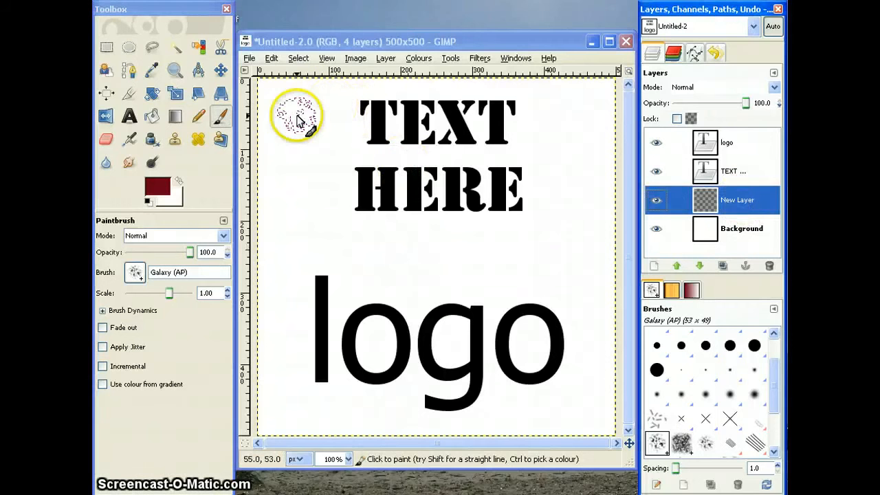
mouse_move(297, 121)
left_mouse_down()
mouse_move(361, 107)
mouse_move(551, 121)
mouse_move(506, 141)
mouse_move(416, 130)
mouse_move(322, 138)
mouse_move(356, 178)
mouse_move(463, 167)
mouse_move(489, 175)
left_mouse_up()
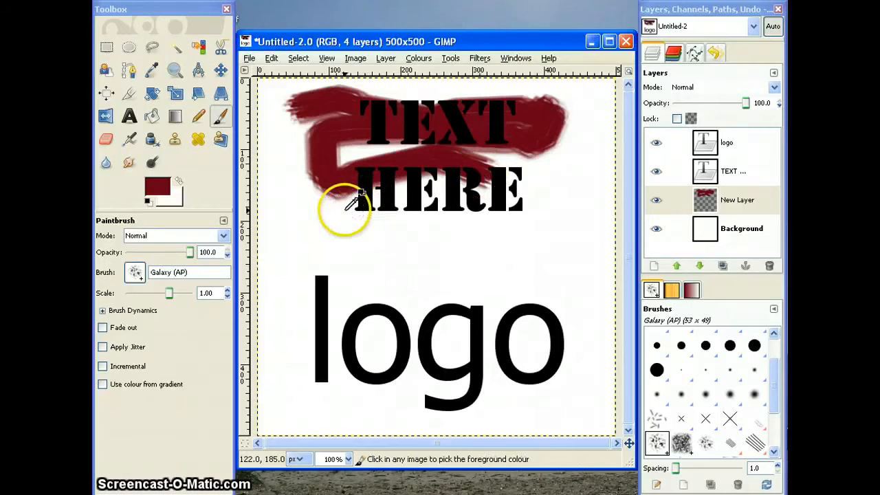
key("ctrl+z")
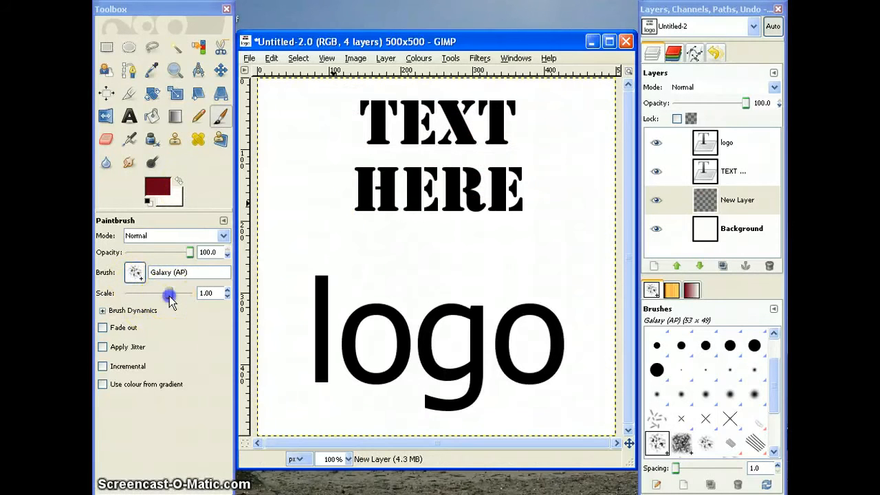
- Set the brush scale to 2.72 and paint broad dark red strokes on the new layer behind both texts, leaving ragged side edges
left_click_drag(169, 297, 175, 298)
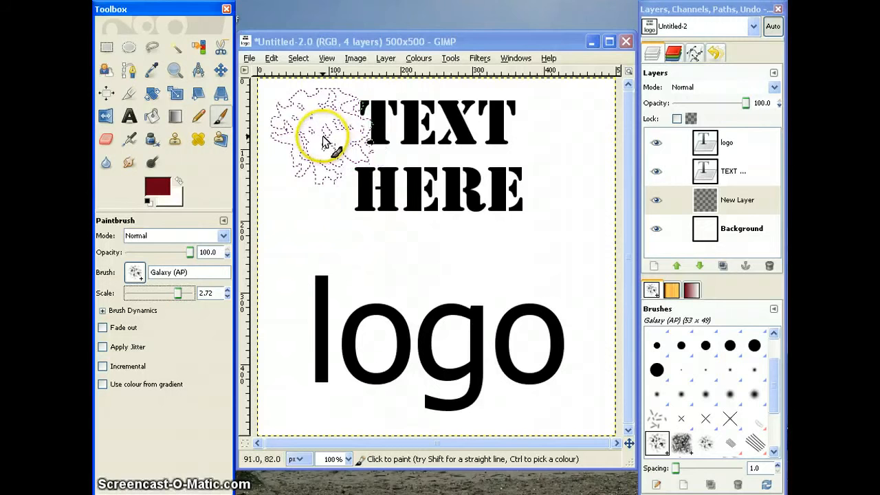
left_click_drag(323, 141, 567, 138)
mouse_move(310, 217)
left_mouse_down()
mouse_move(306, 206)
mouse_move(412, 201)
left_mouse_up()
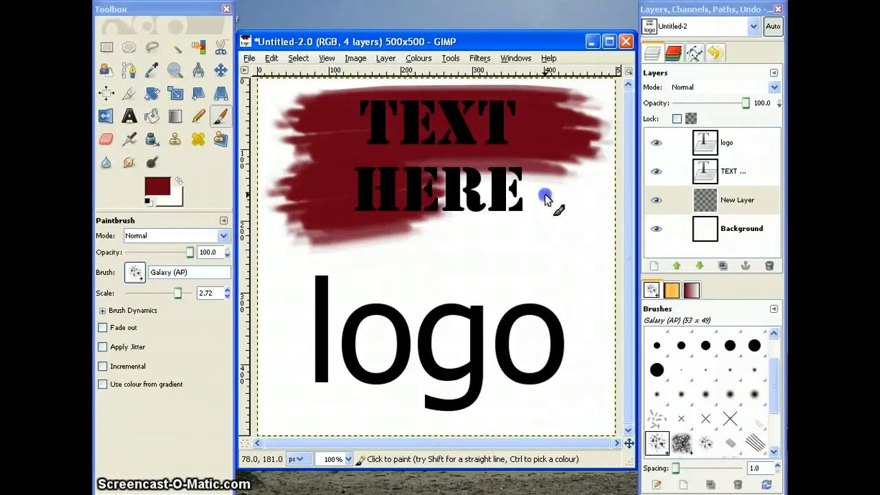
left_click_drag(545, 199, 580, 197)
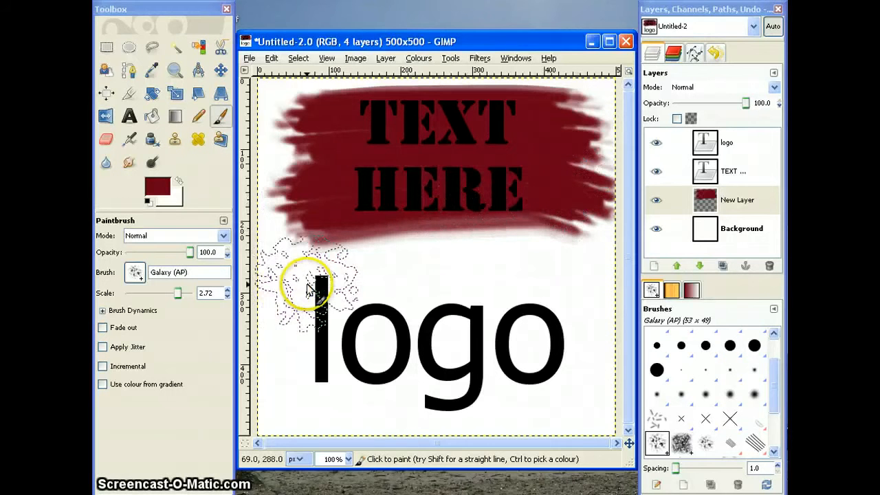
mouse_move(310, 288)
left_mouse_down()
mouse_move(463, 264)
mouse_move(570, 261)
left_mouse_up()
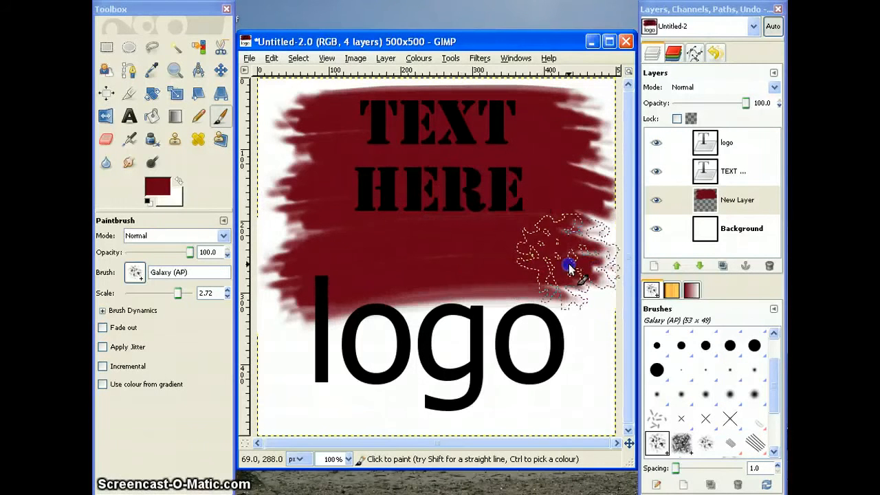
left_click(328, 357)
left_click_drag(524, 343, 564, 335)
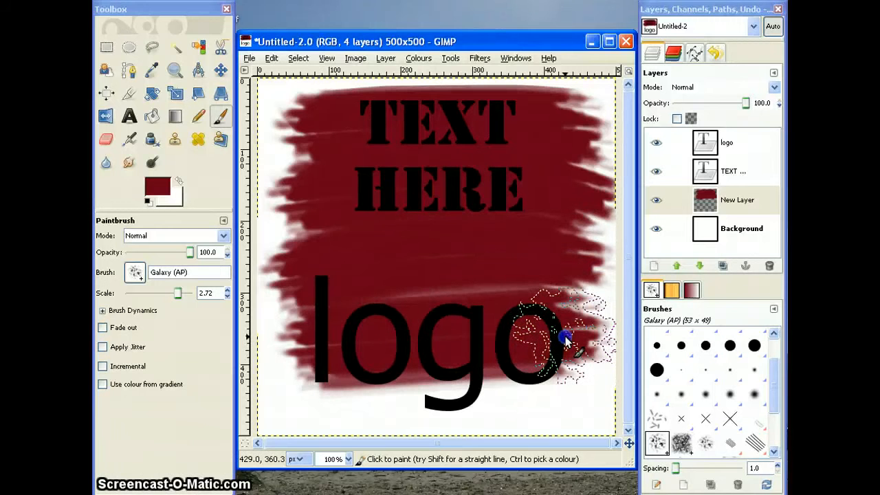
left_click_drag(317, 389, 303, 387)
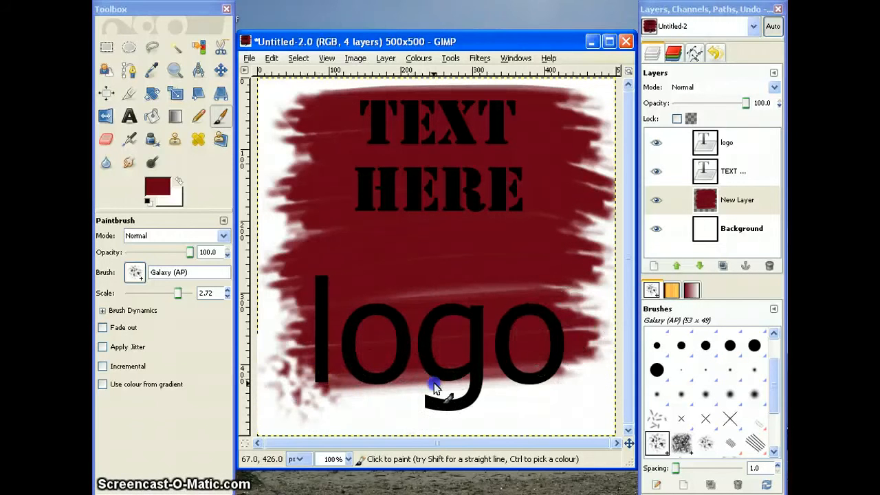
left_click_drag(433, 388, 554, 372)
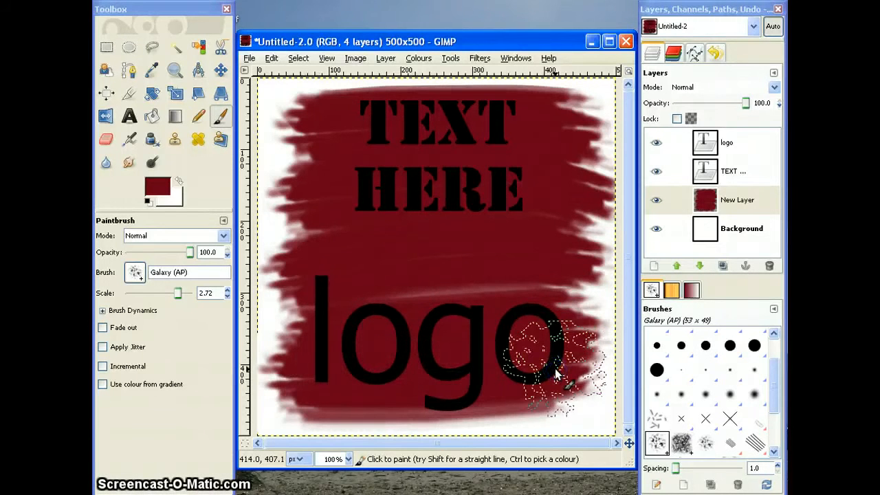
left_click_drag(546, 295, 403, 303)
left_click(453, 286)
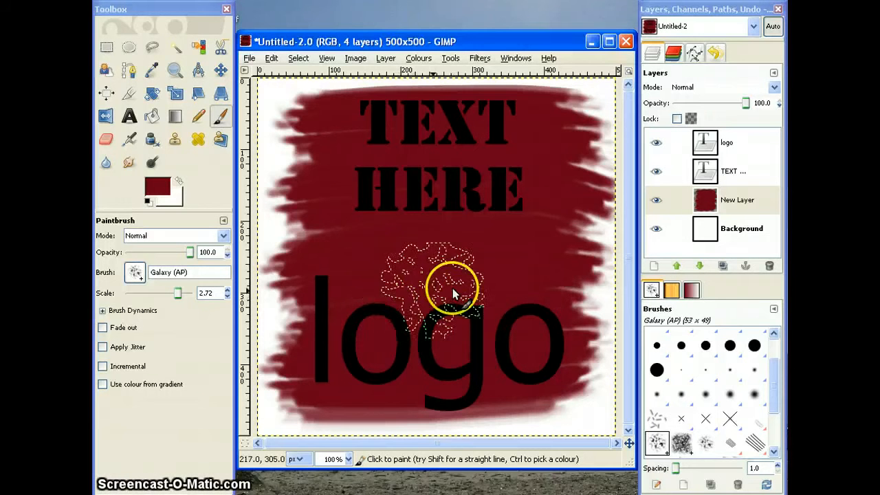
- Move the painted layer above the "TEXT HERE" layer and return it beneath both text layers
left_click(743, 204)
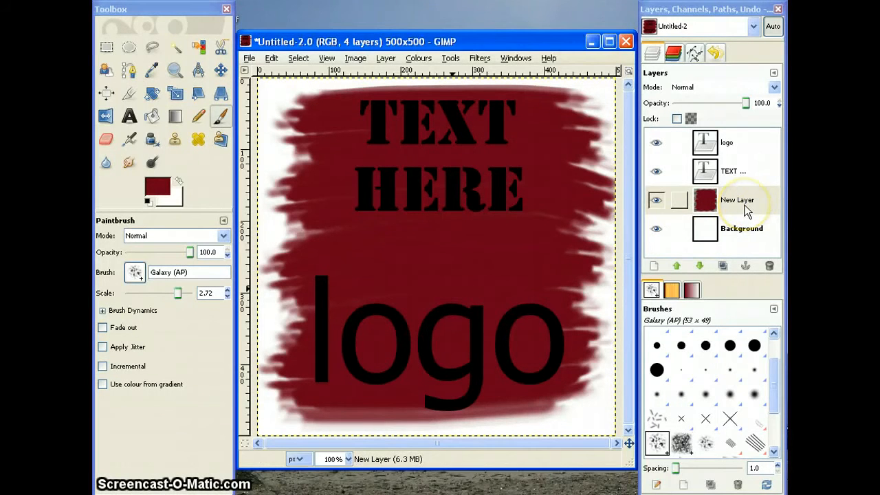
left_click_drag(743, 205, 736, 161)
left_click(729, 204)
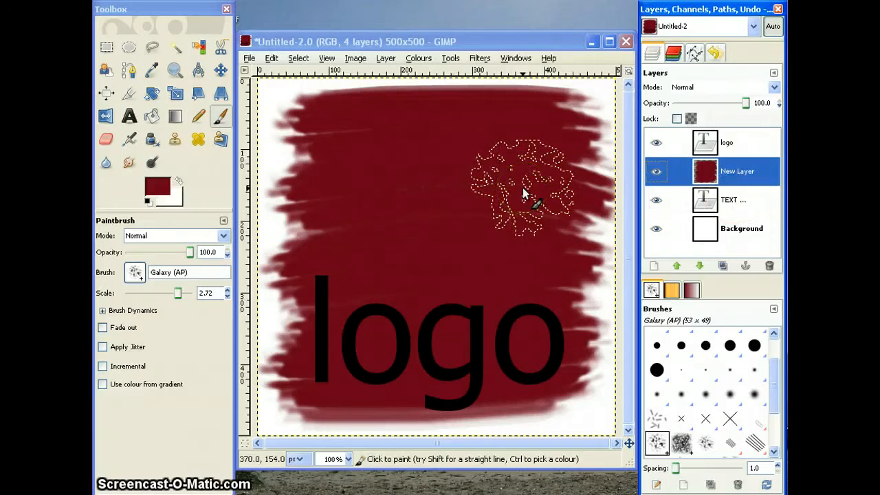
left_click(728, 177)
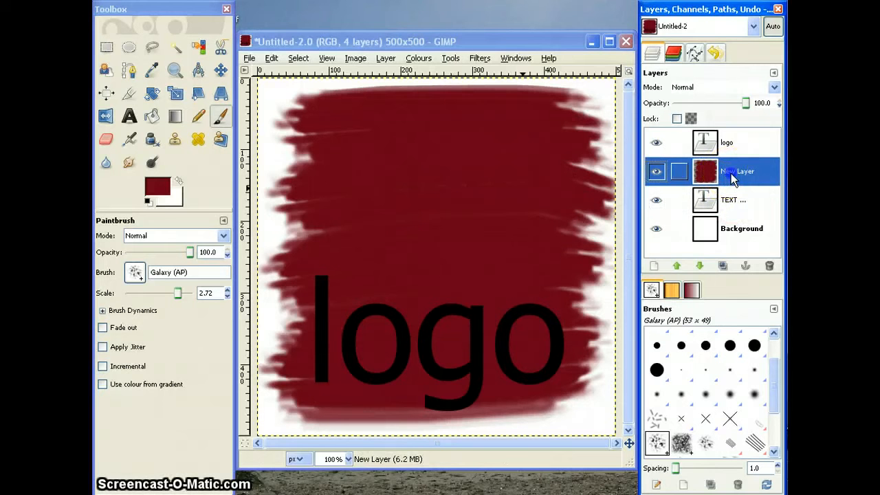
left_click_drag(731, 174, 714, 213)
left_click(738, 145)
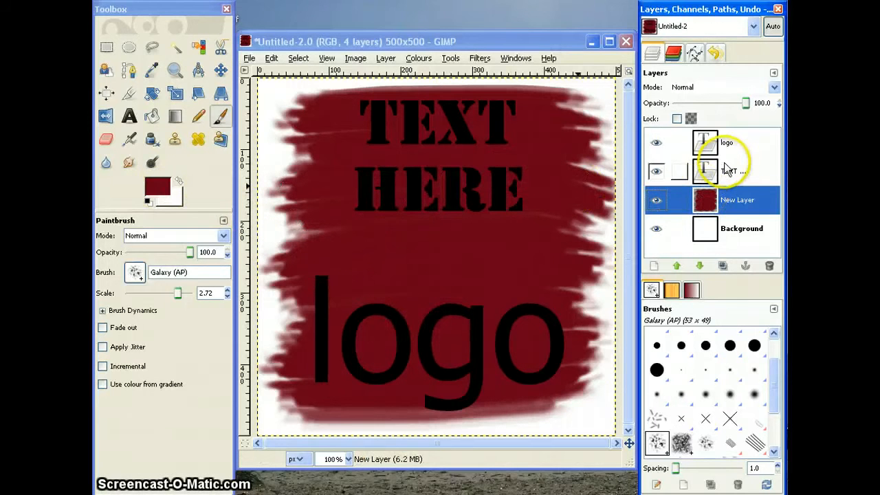
- Recolour the "TEXT HERE" text with the golden yellow from the colour history
left_click(727, 170)
left_click(130, 118)
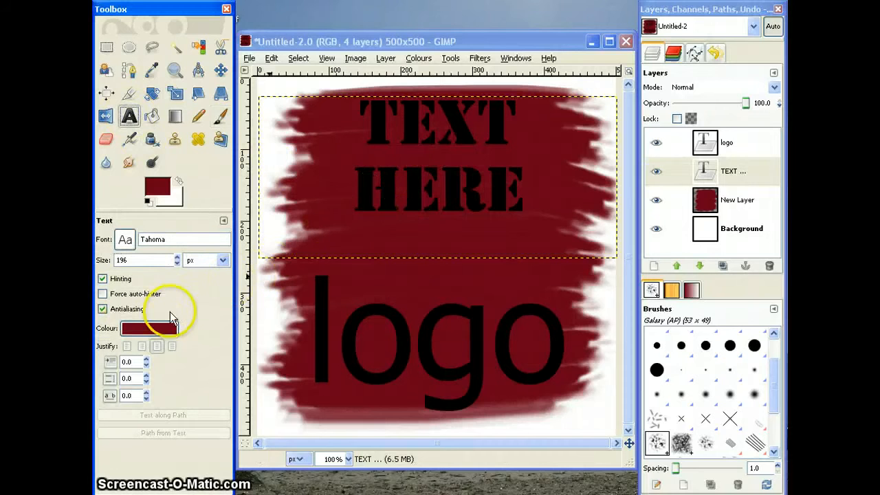
left_click(393, 186)
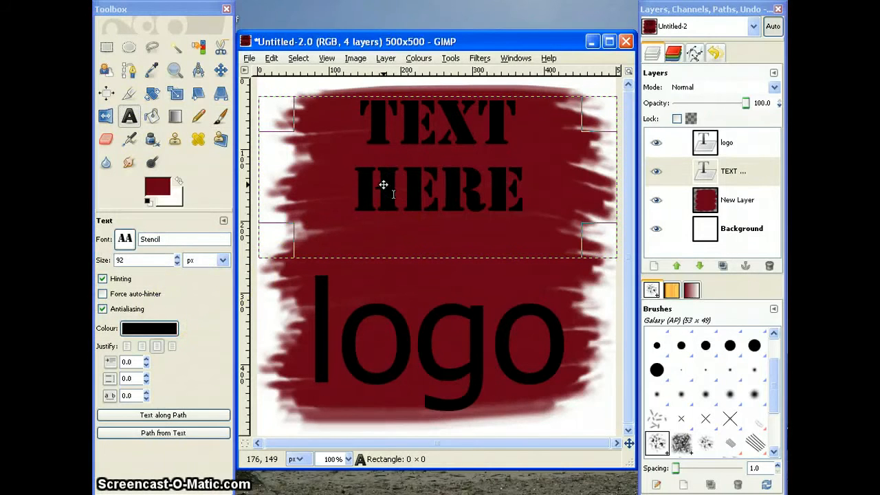
left_click(137, 329)
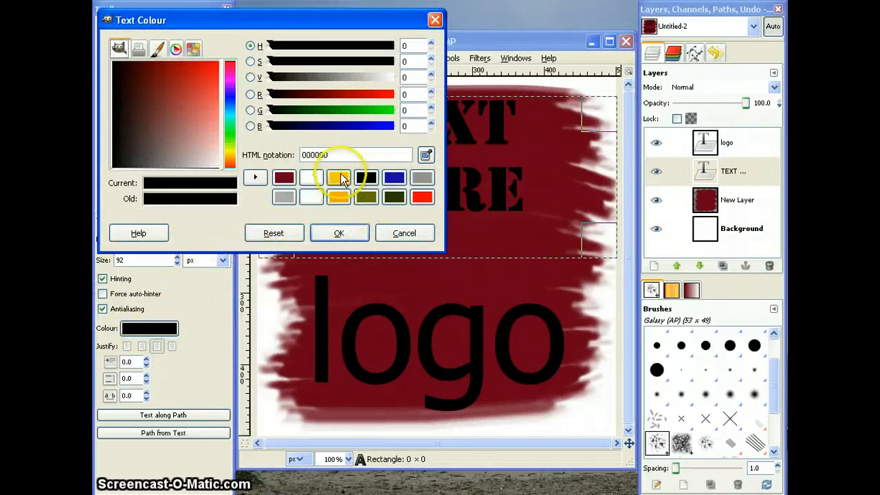
left_click(339, 178)
left_click(338, 233)
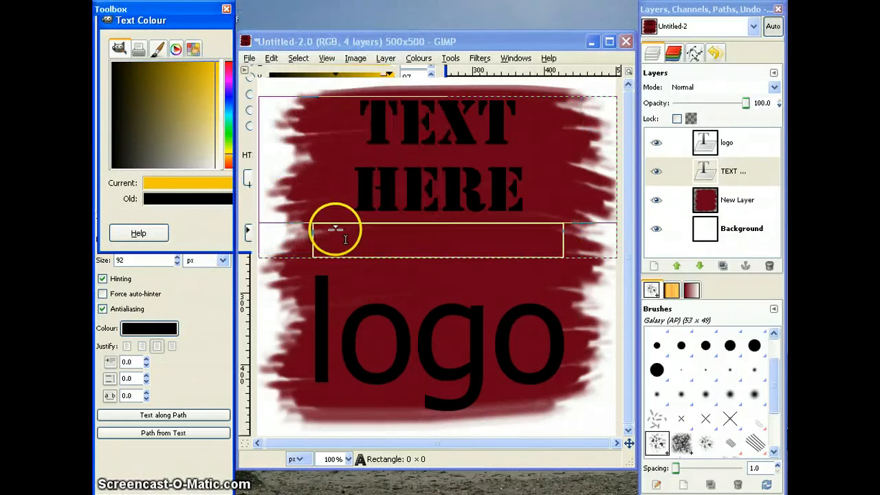
- Recolour the "logo" text white (ffffff) from the colour history and close its text editor
left_click(718, 142)
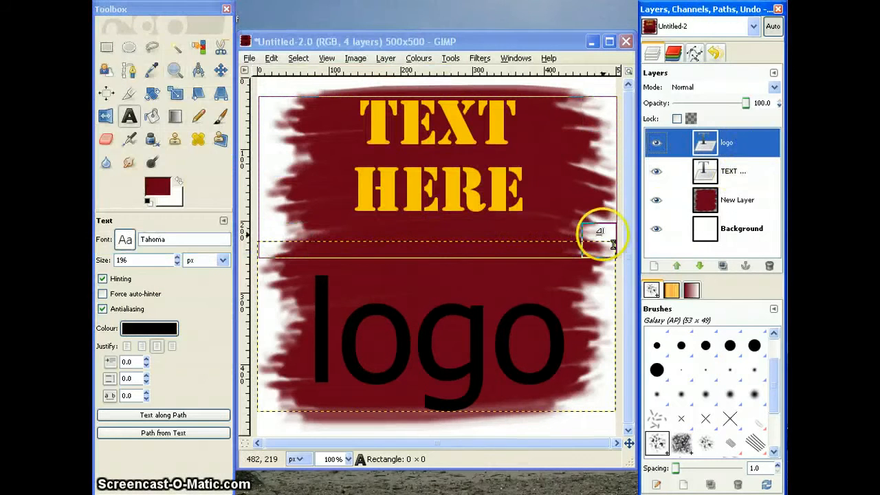
left_click(477, 320)
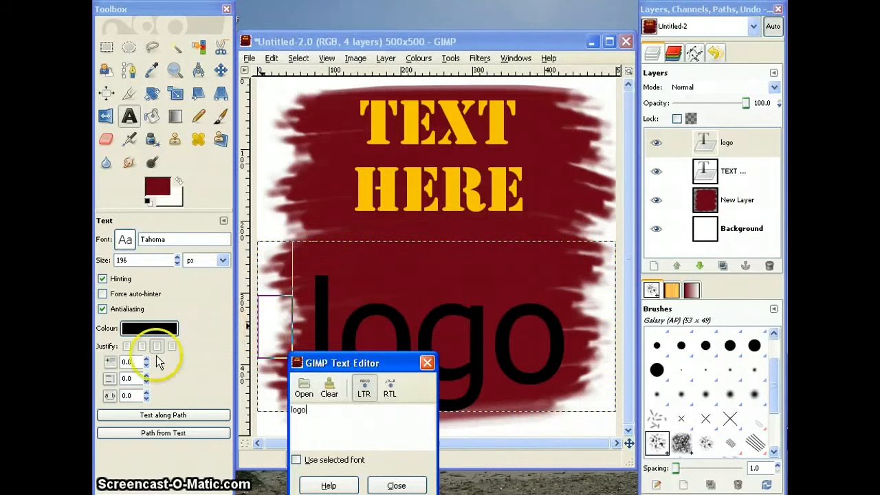
left_click(155, 326)
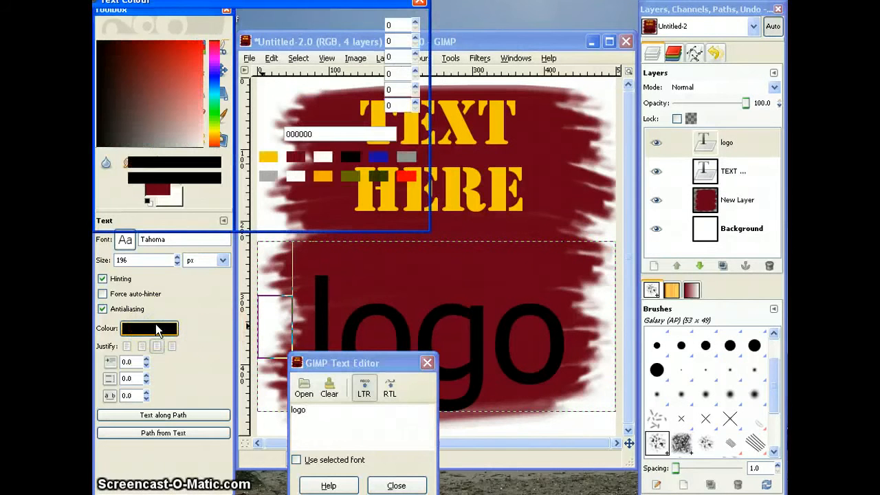
left_click(321, 157)
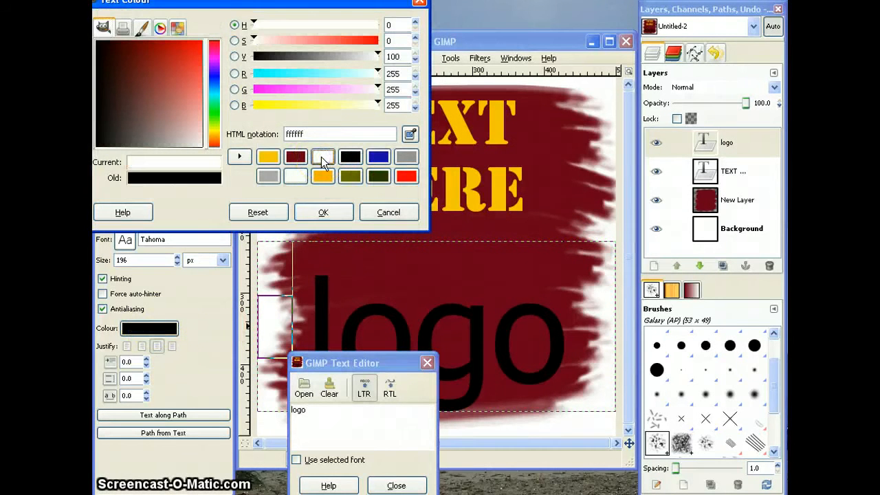
left_click(323, 211)
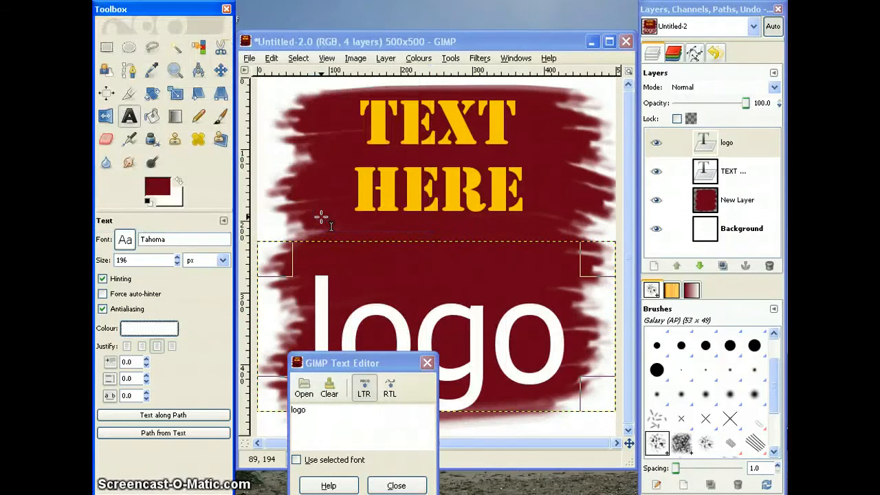
left_click(410, 487)
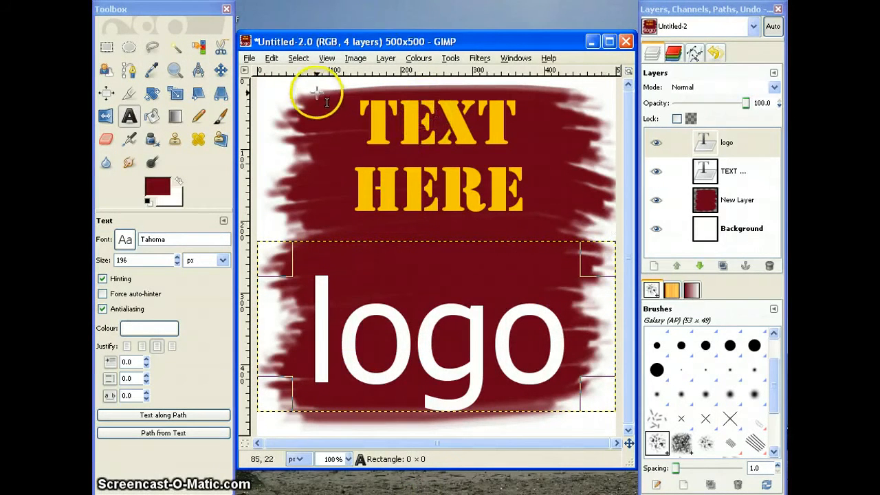
- Save the layered image to the Desktop as a GIMP XCF image named Untitled.xcf
left_click(251, 58)
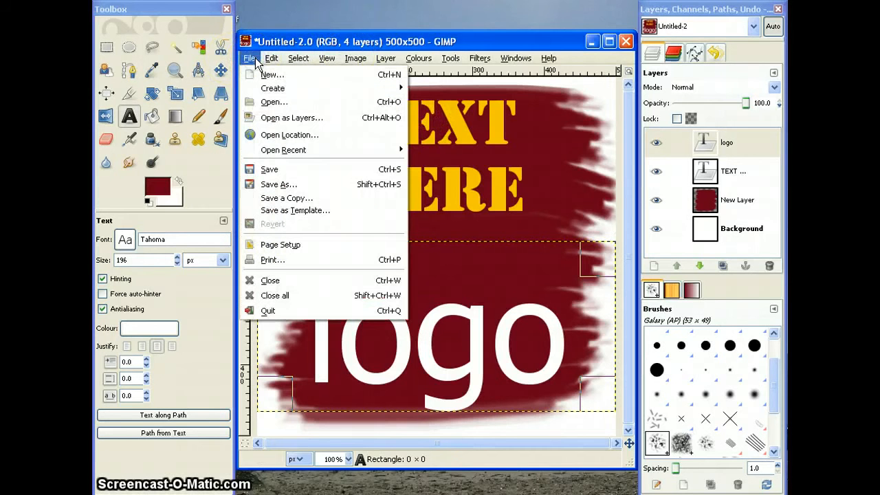
left_click(277, 172)
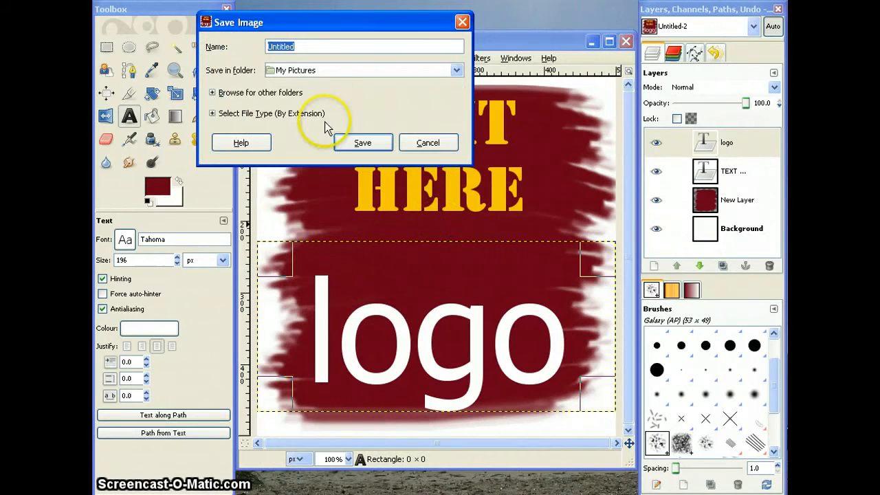
left_click(212, 114)
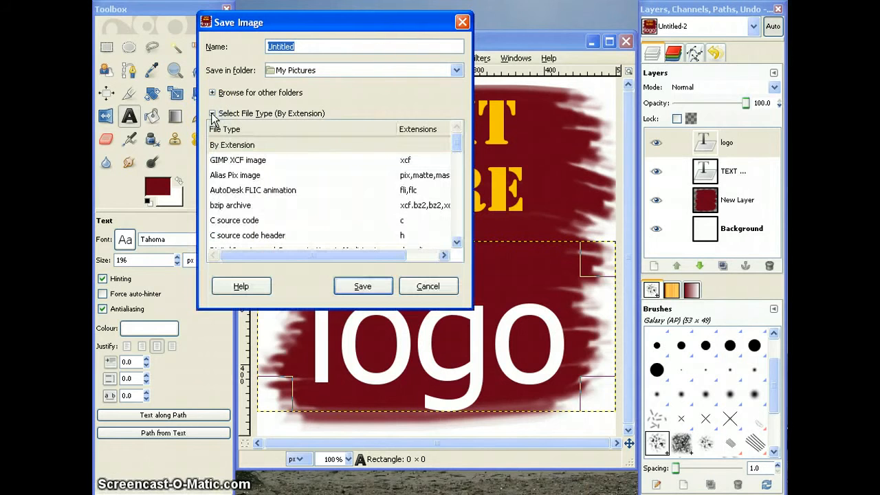
left_click(225, 162)
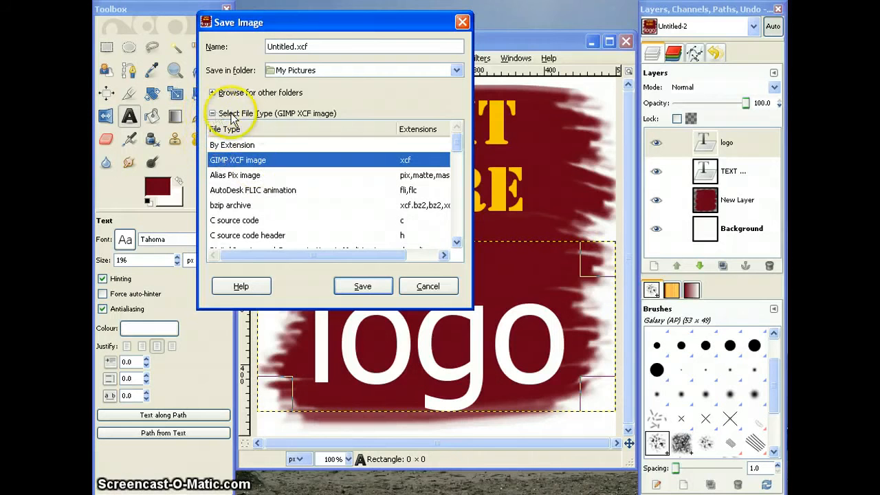
left_click(214, 94)
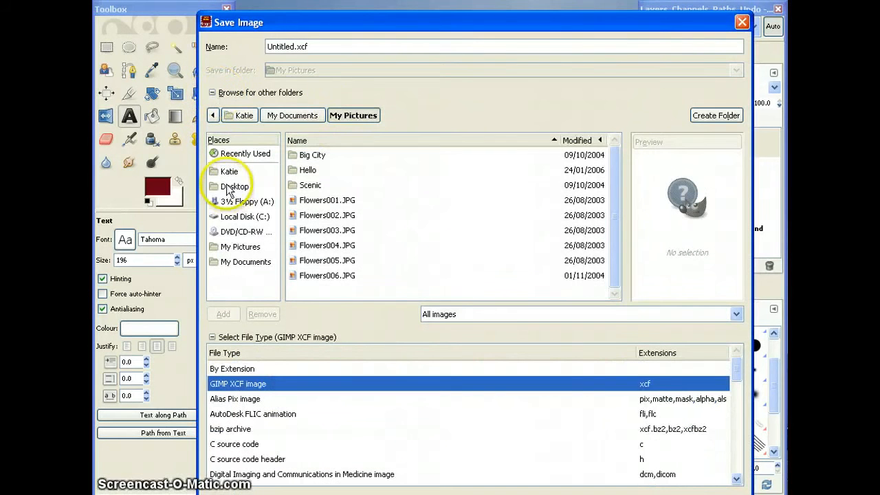
left_click(229, 187)
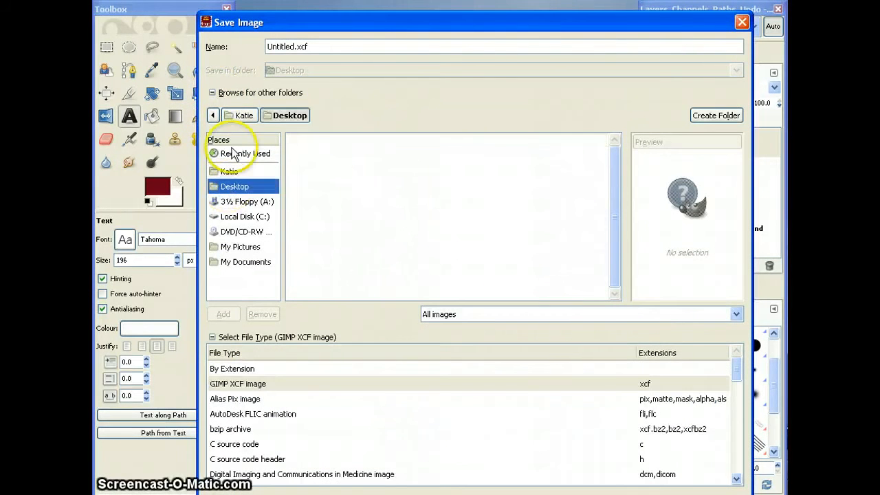
left_click(213, 92)
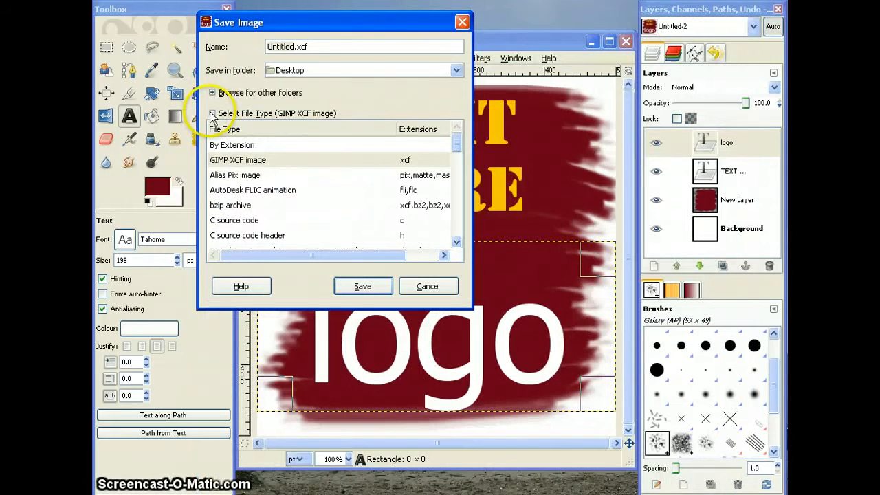
left_click(213, 114)
left_click(374, 289)
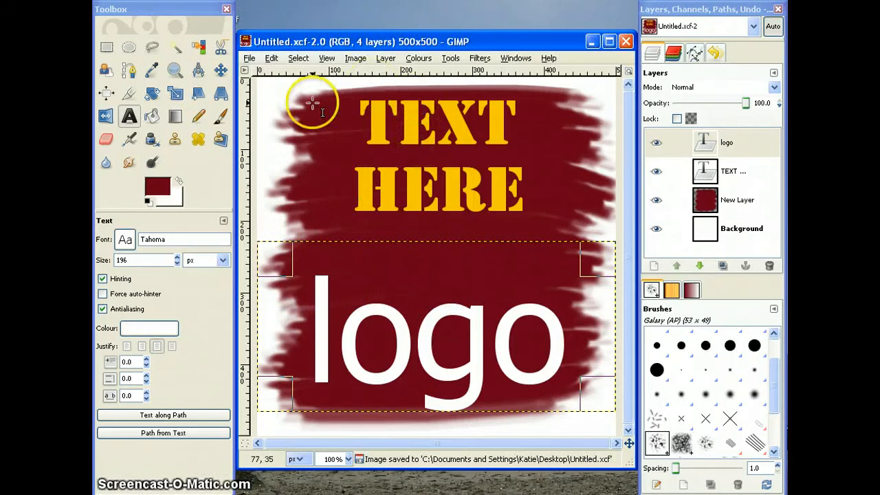
- Scale the whole image to 100 × 100 pixels with Cubic interpolation
left_click(355, 59)
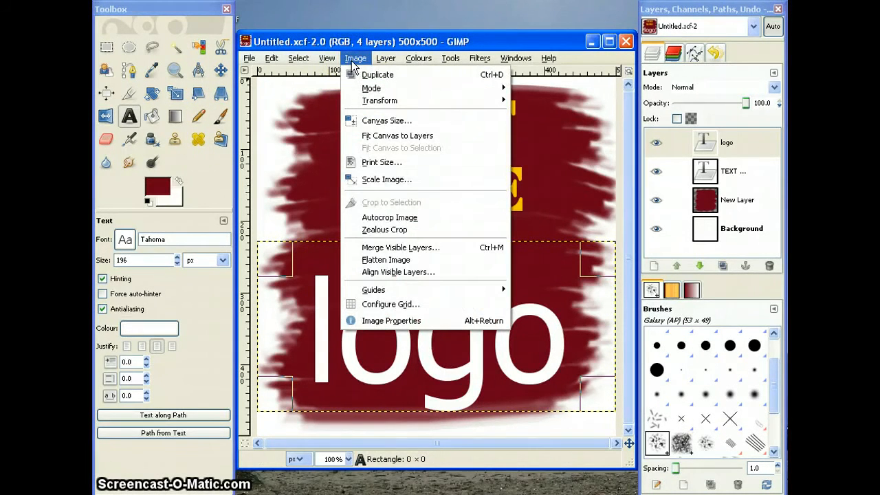
left_click(369, 182)
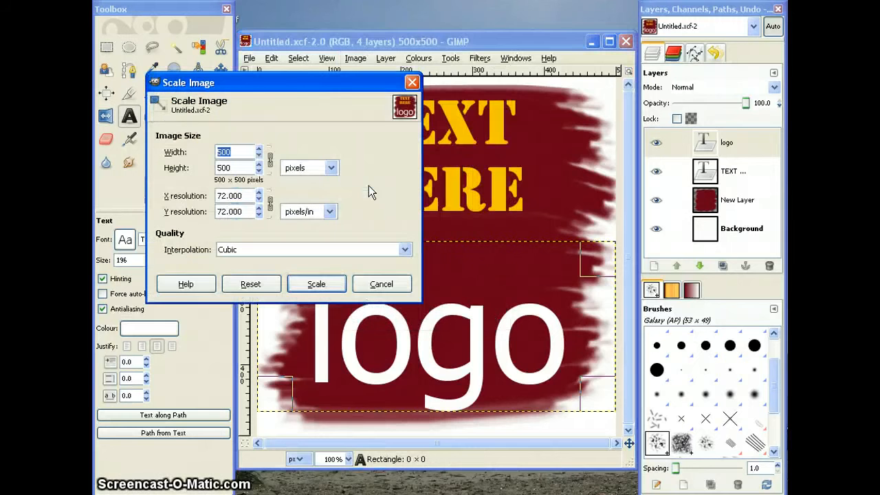
left_click(247, 152)
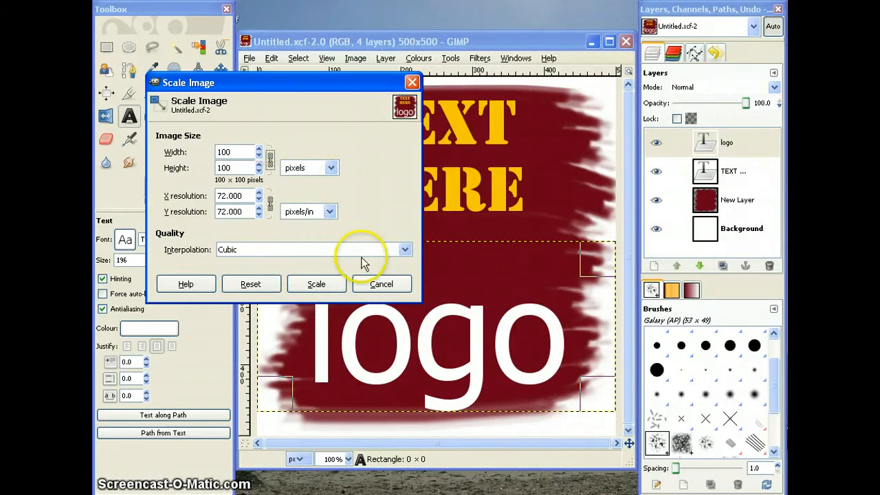
left_click(316, 284)
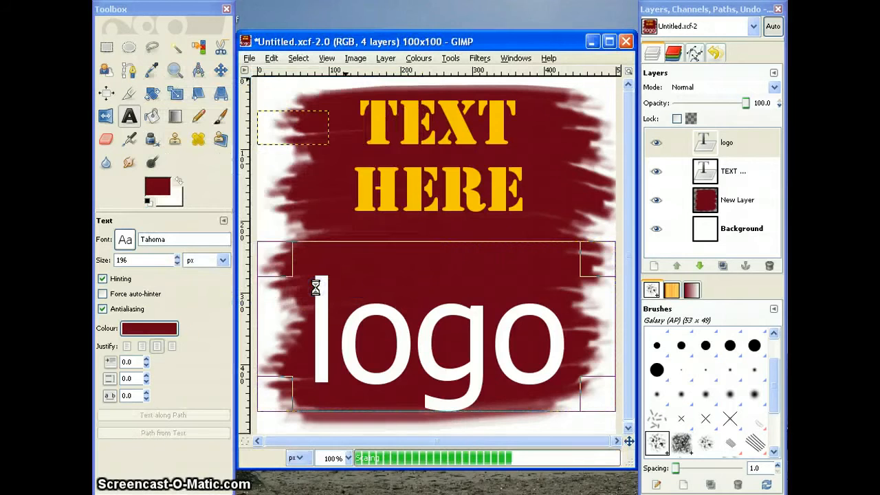
- Save the scaled image to the Desktop as a JPEG named Untitled.jpg, exporting it flattened at quality 85
left_click(250, 58)
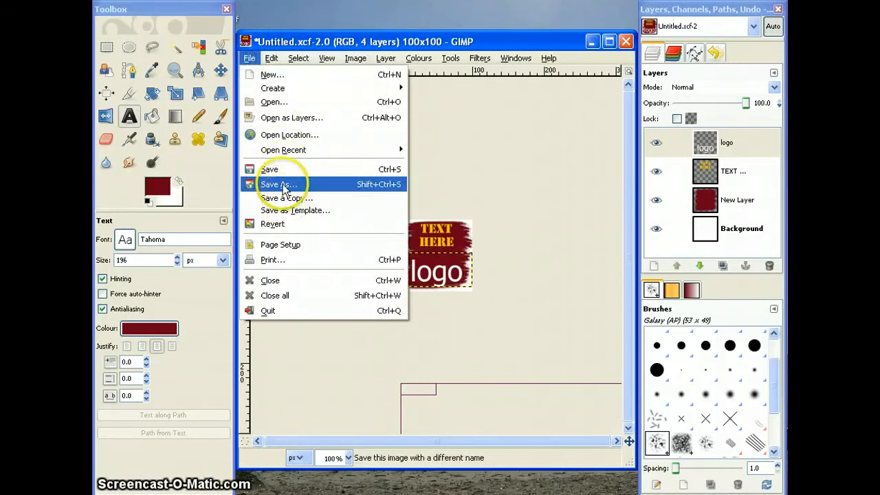
left_click(284, 185)
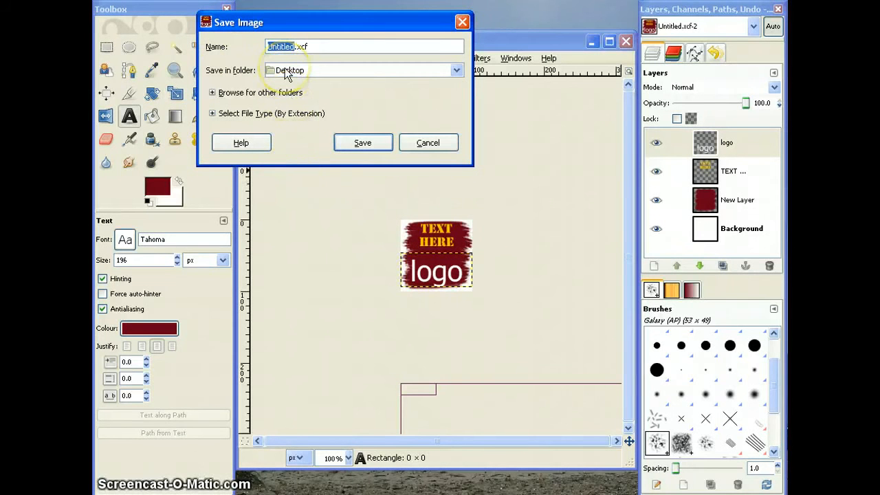
left_click(213, 114)
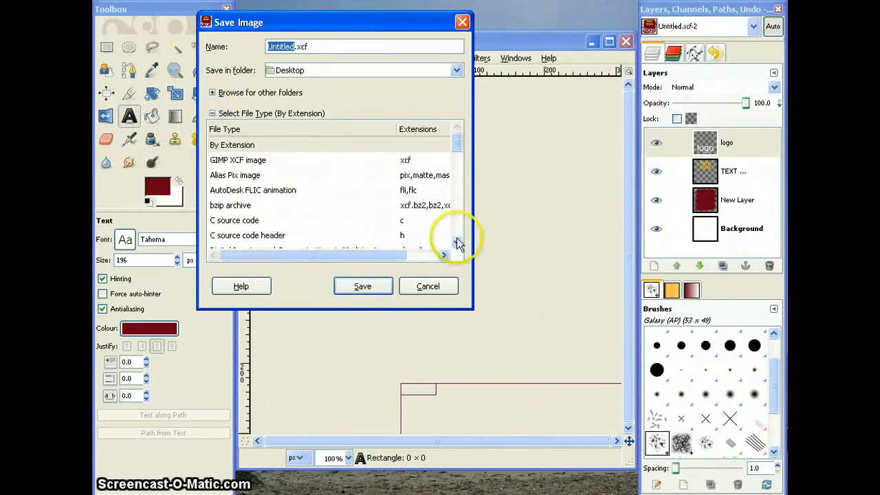
left_click(455, 242)
left_click(456, 242)
left_click(456, 242)
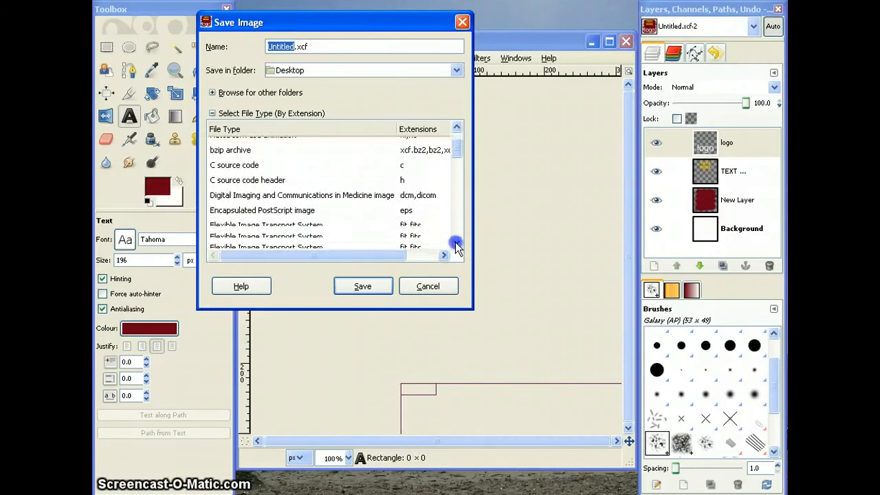
left_click(456, 242)
left_click(455, 242)
left_click(457, 242)
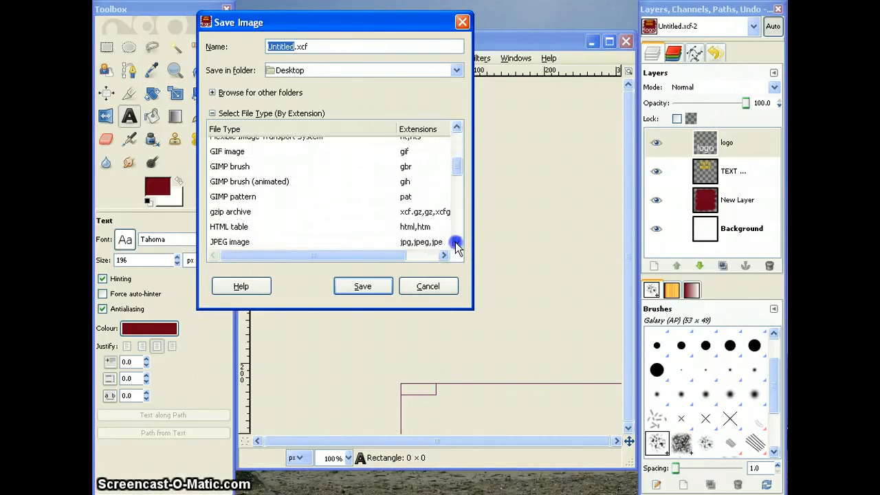
left_click(457, 242)
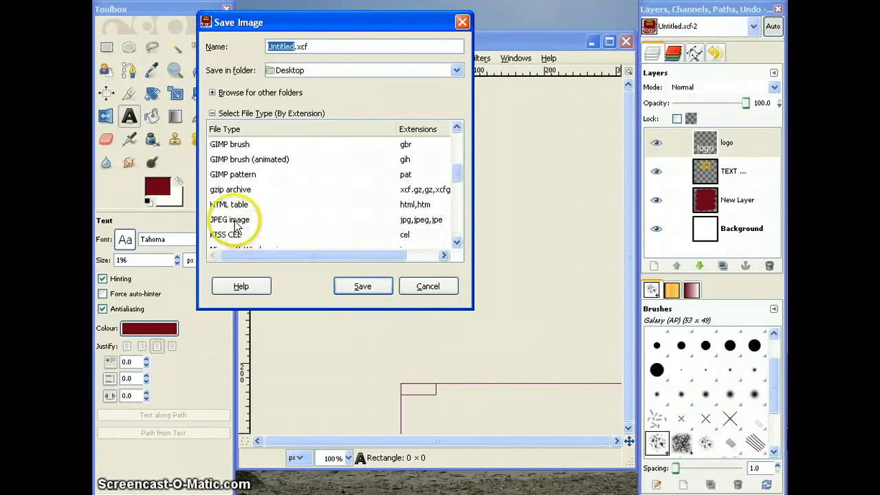
left_click(235, 220)
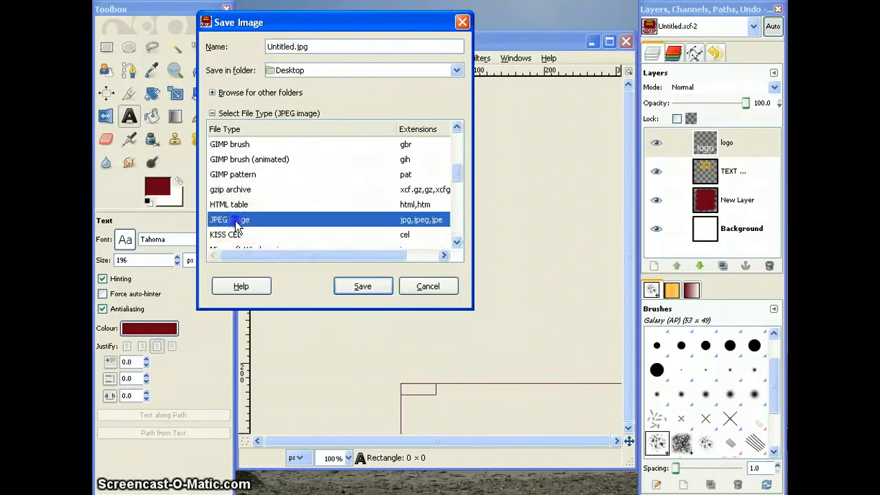
left_click(367, 290)
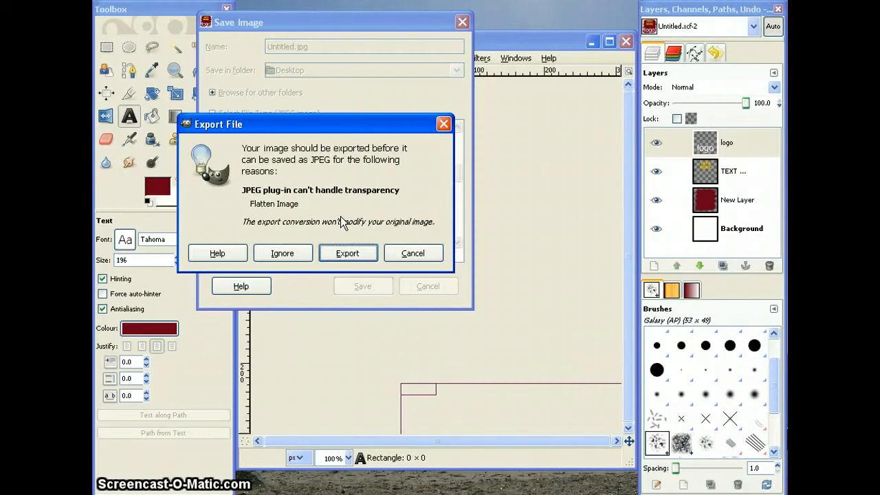
left_click(346, 252)
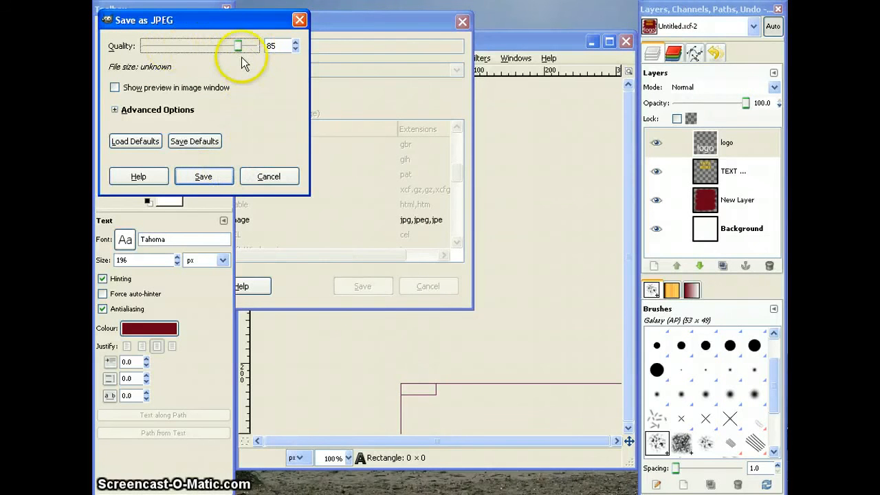
left_click(209, 181)
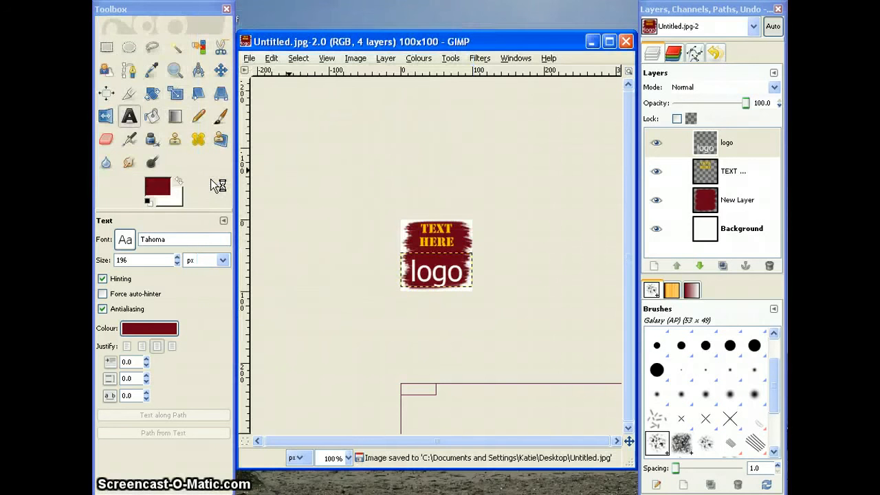
- Switch to the Windows desktop and open the exported Untitled.jpg to check it
key("super+d")
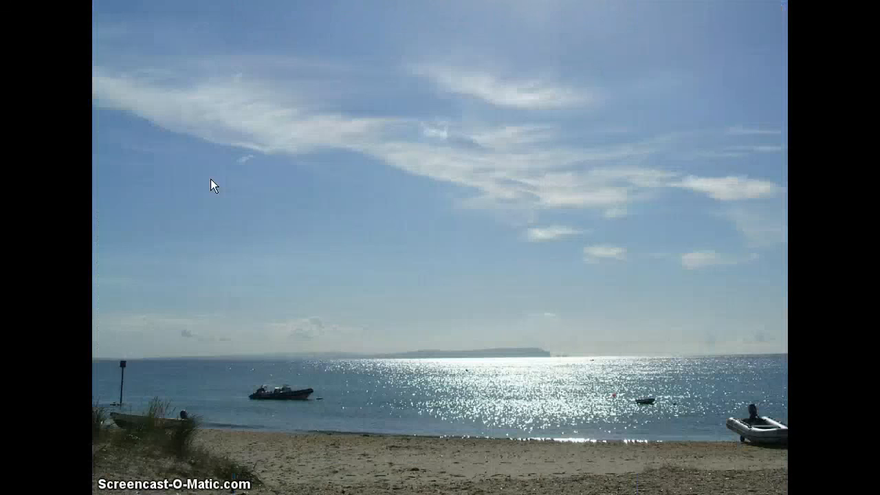
double_click(224, 108)
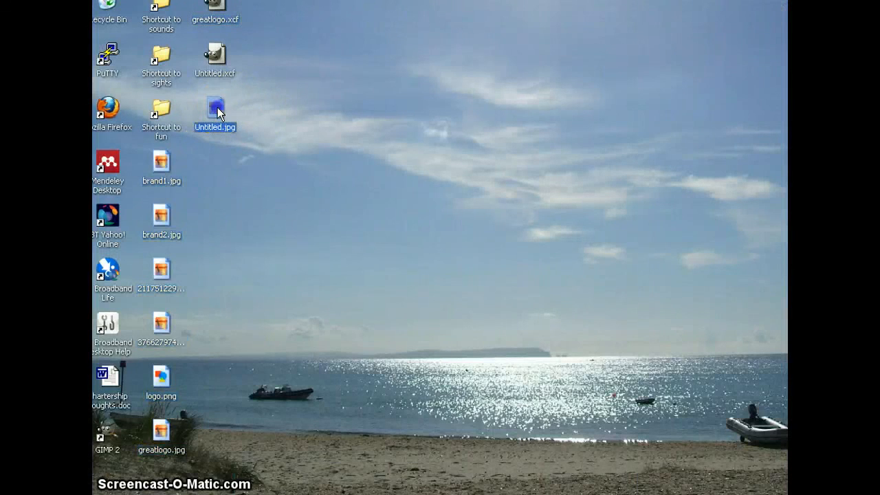